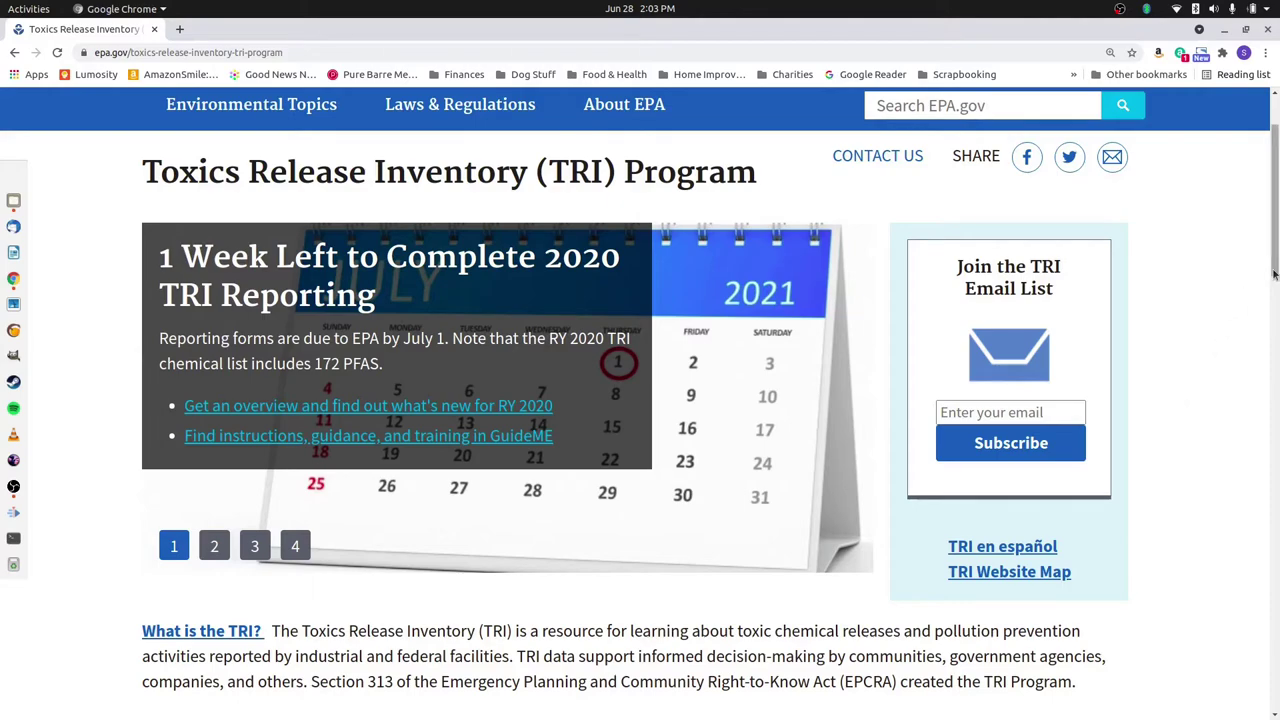
Search the TRI tool for facilities around Houston, TX and inspect the largest release dot on the facility map
left_click_drag(1274, 273, 1274, 539)
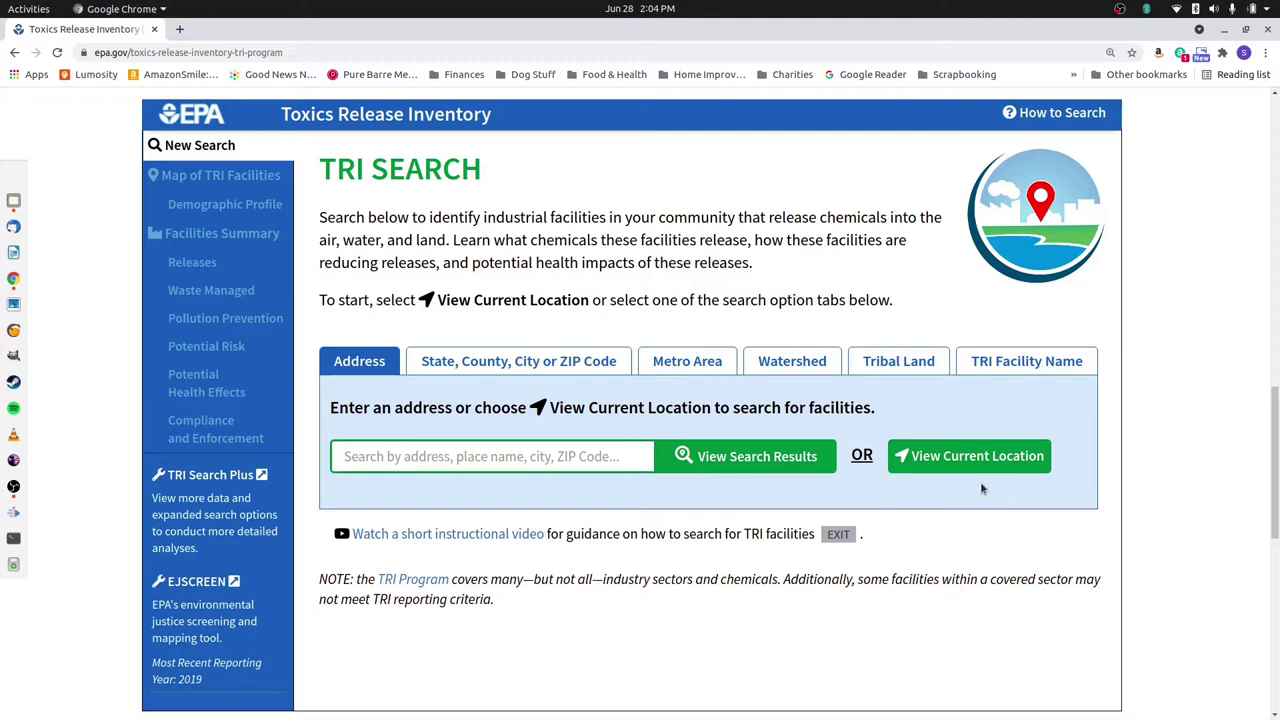
left_click(559, 453)
type("Ho")
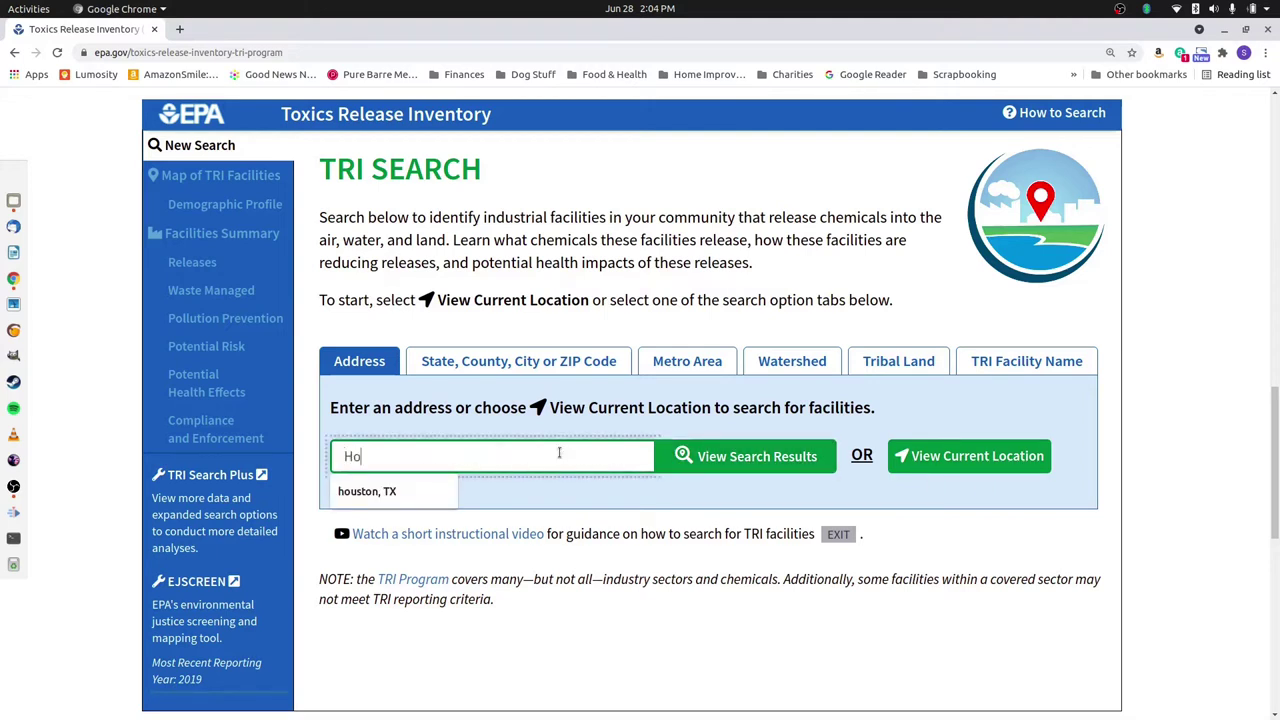
type("uston, TX")
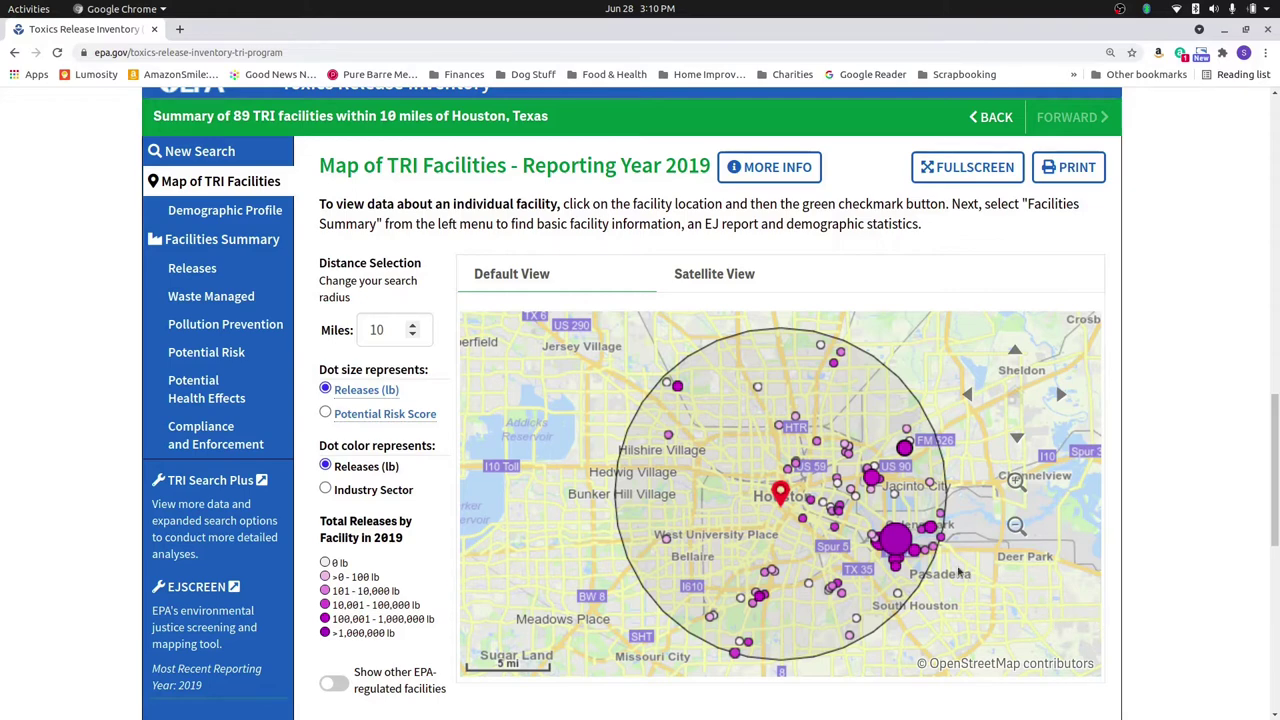
left_click(895, 542)
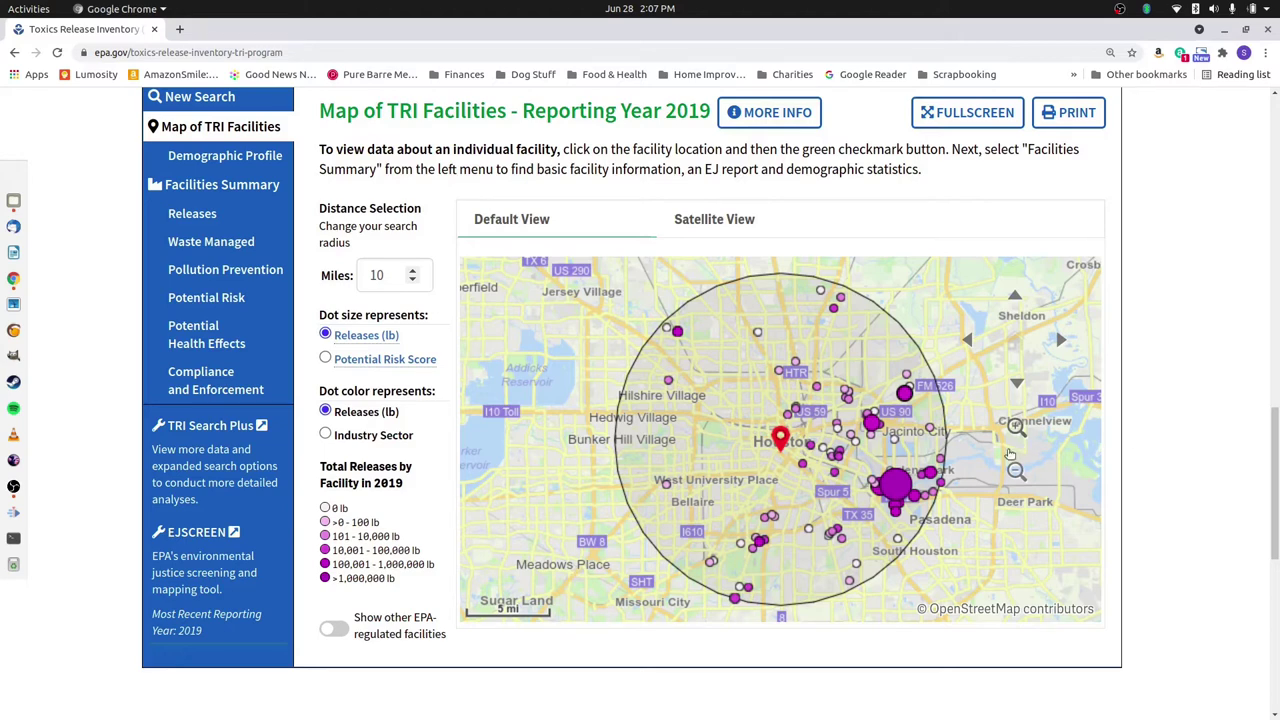
left_click(903, 490)
Open the demographic profile for the search area and color its map by the Low Income indicator
left_click(248, 168)
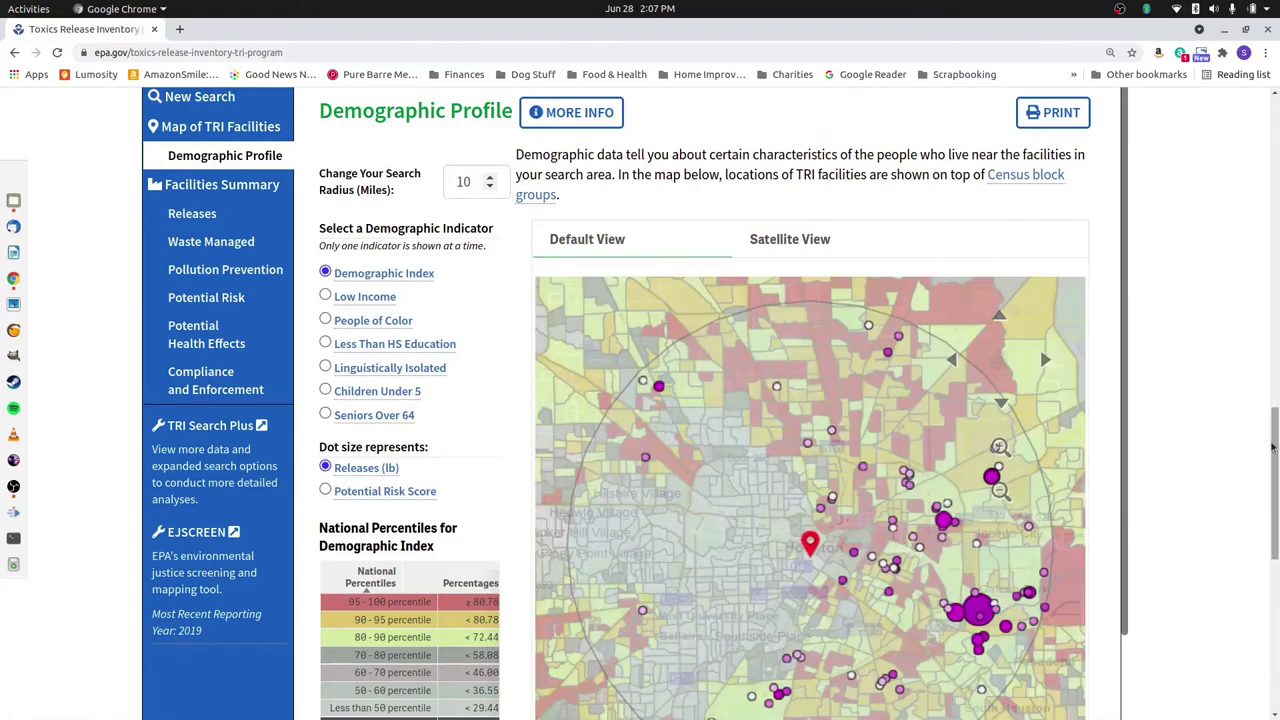
scroll(1270, 445, "down", 1)
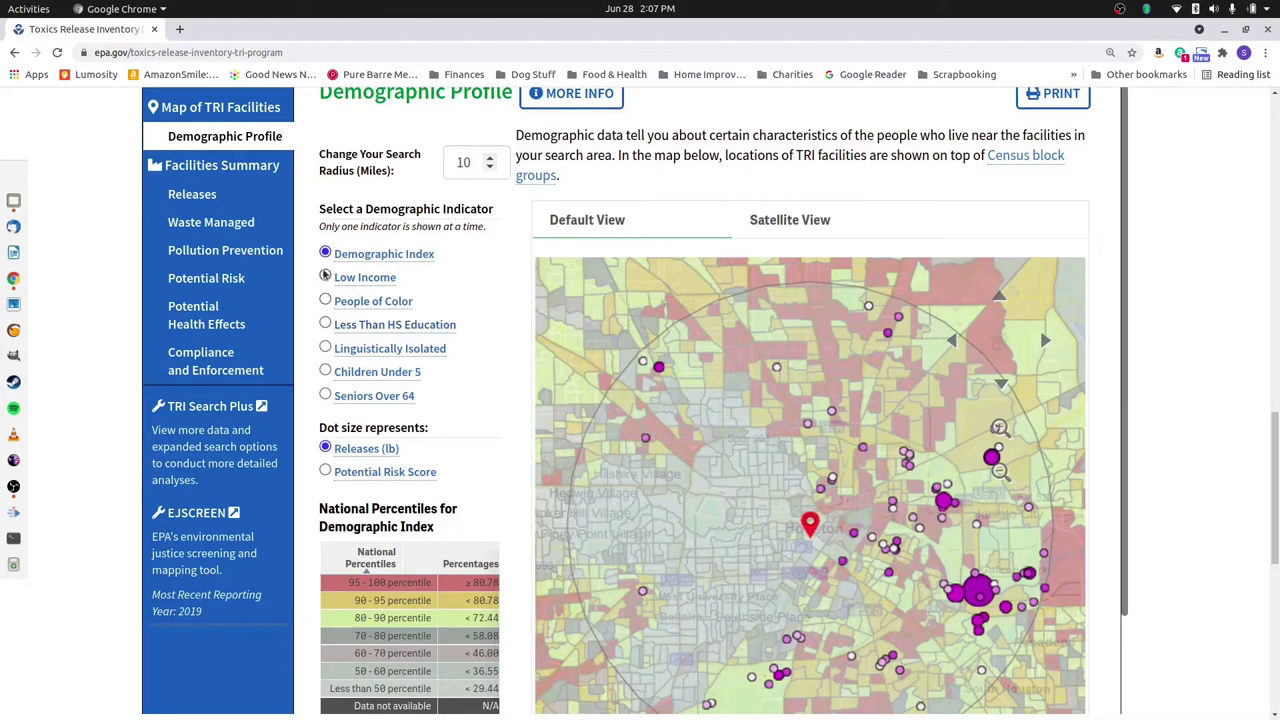
left_click(325, 276)
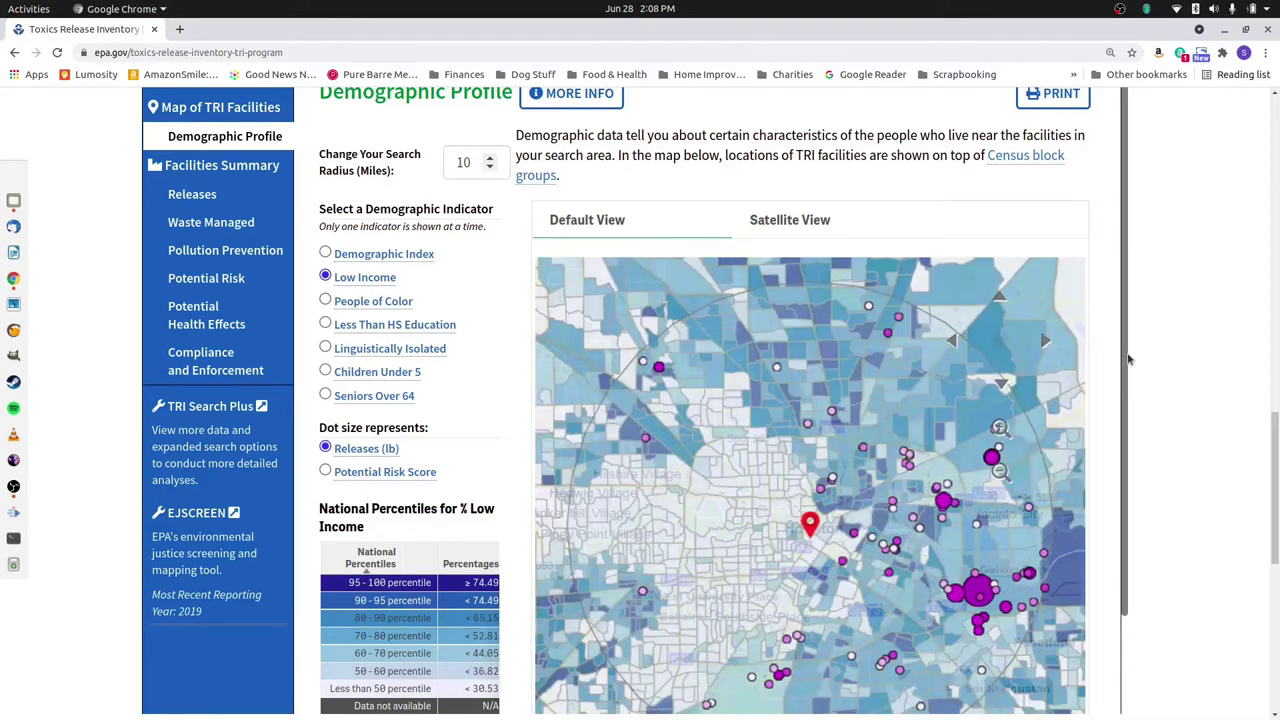
Examine the Low Income map around the largest release dot east of Houston
scroll(1126, 428, "down", 2)
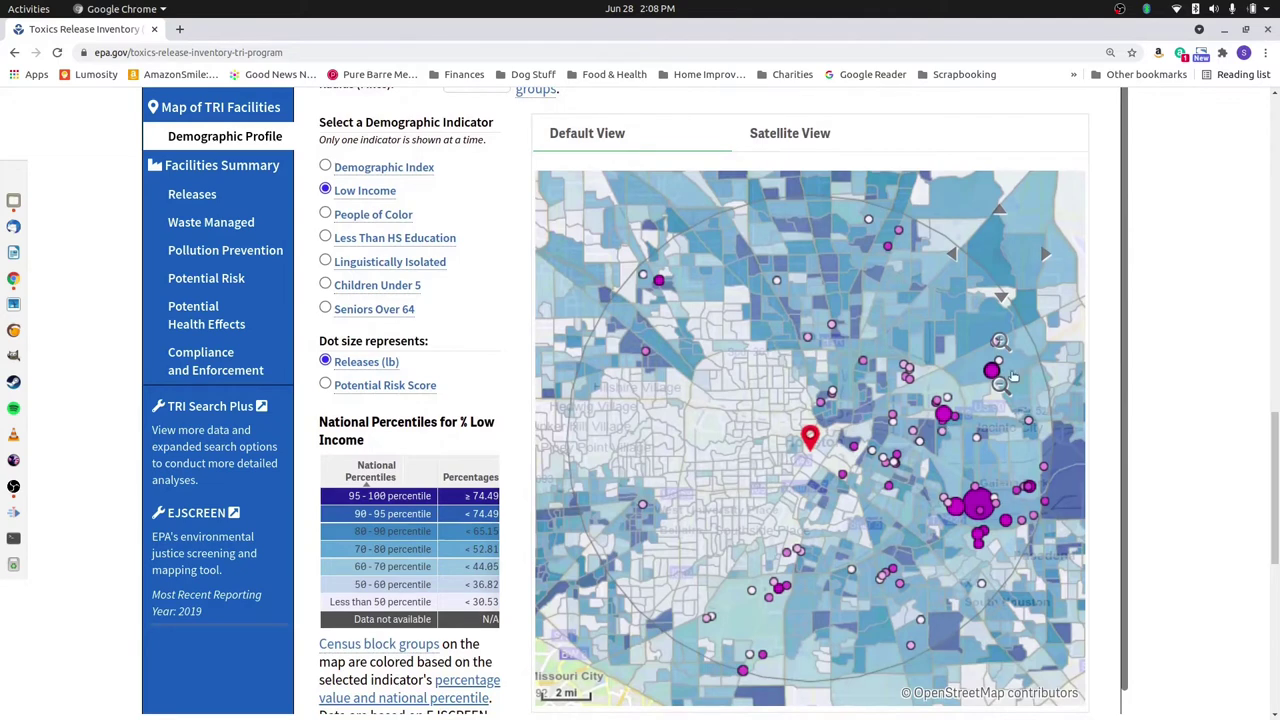
left_click(1001, 342)
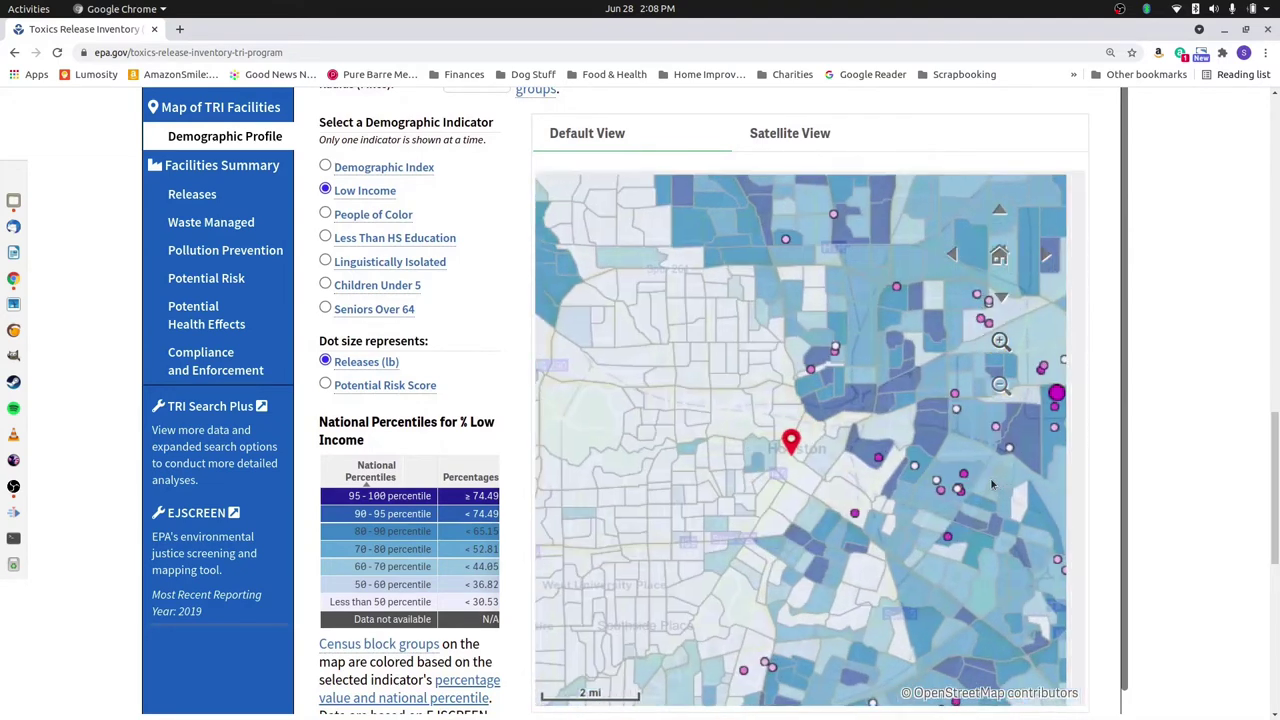
left_click(1044, 252)
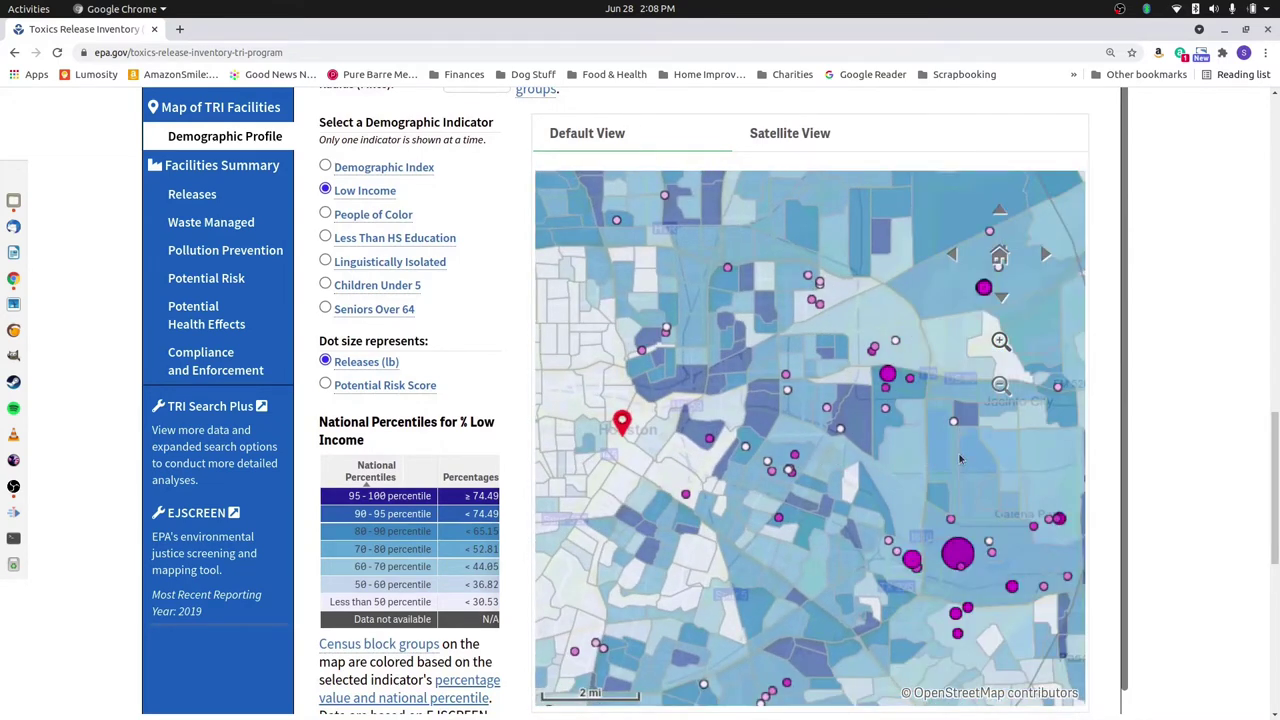
left_click(1043, 250)
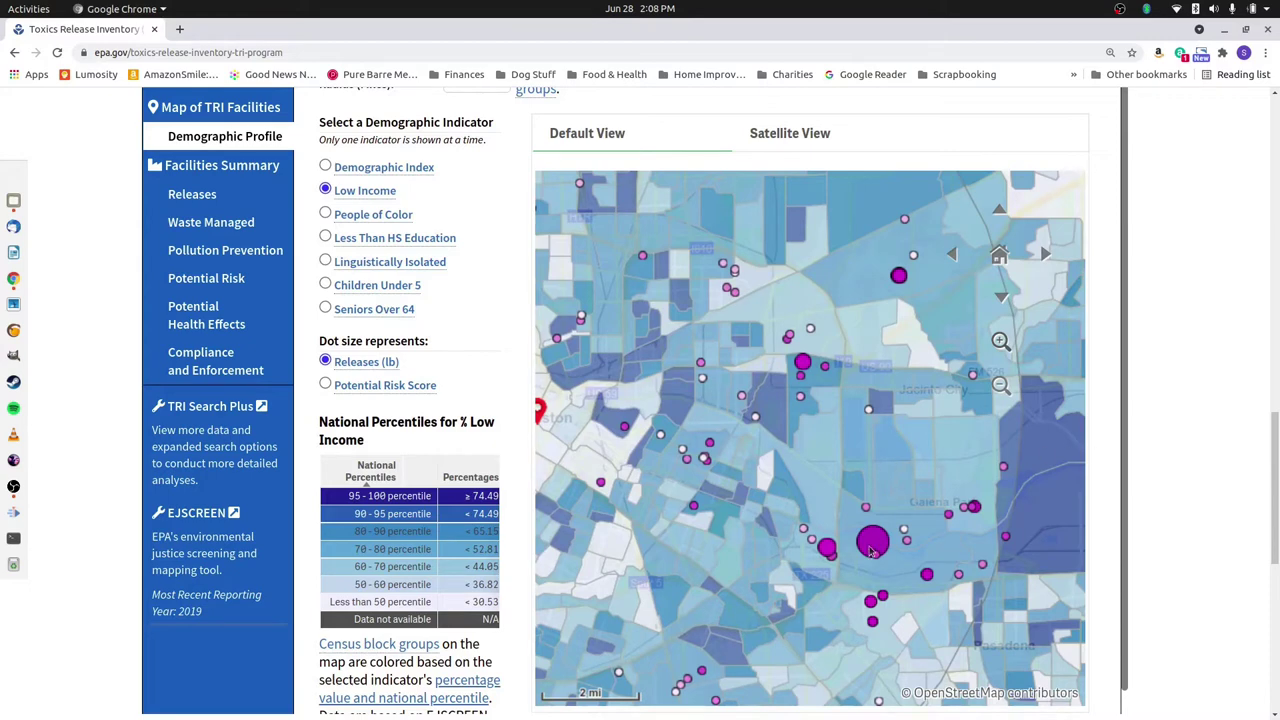
mouse_move(870, 550)
Color the demographic map by People of Color and make the dot size represent Potential Risk Score
left_click(326, 214)
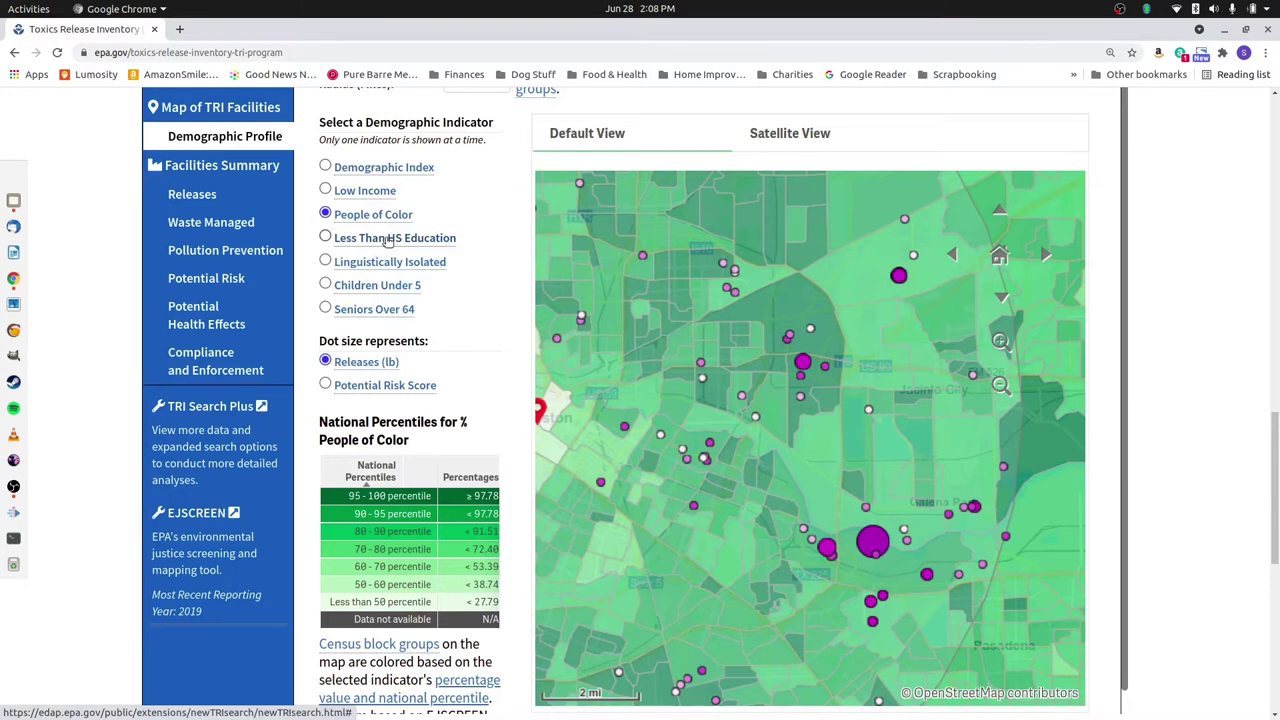
scroll(390, 240, "up", 2)
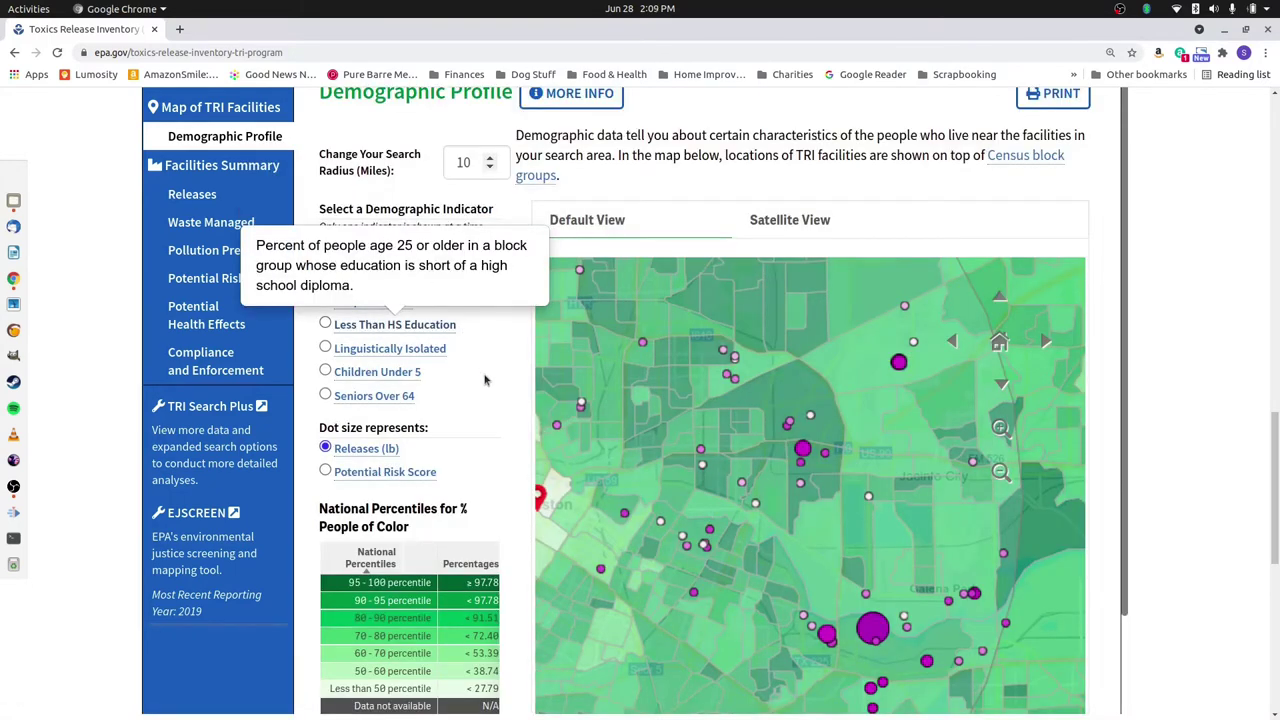
scroll(1211, 460, "down", 1)
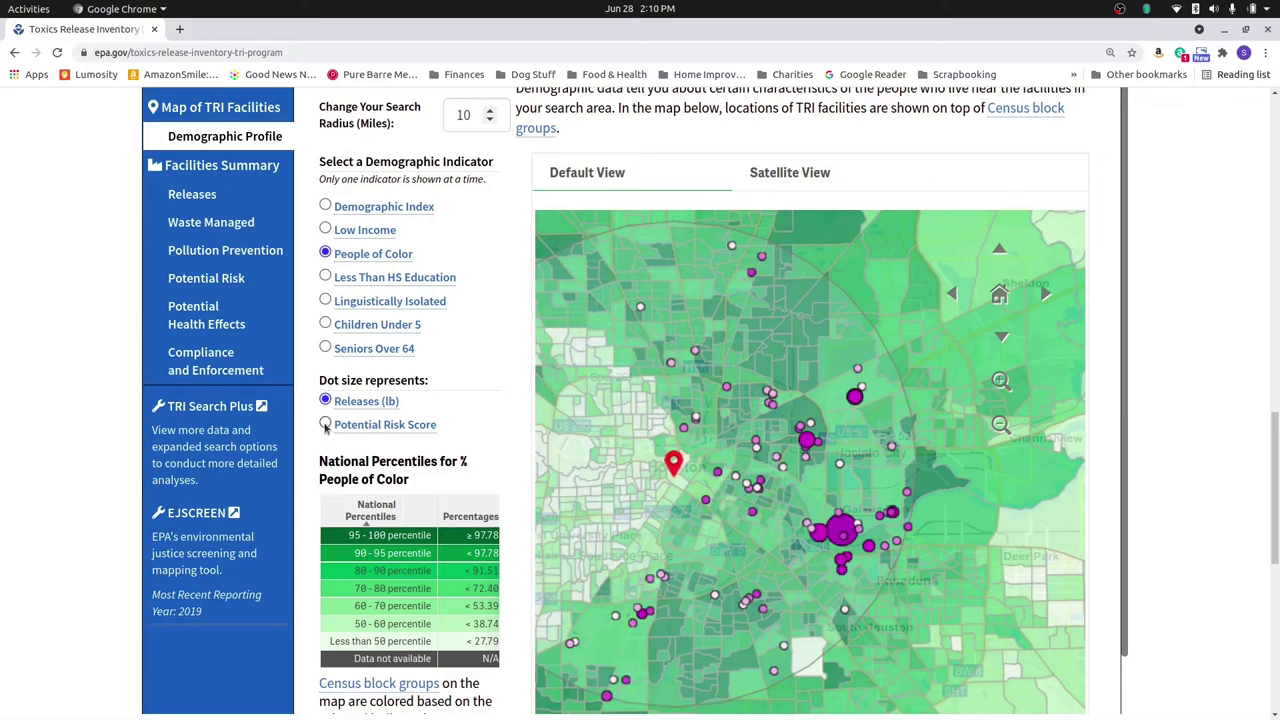
left_click(325, 425)
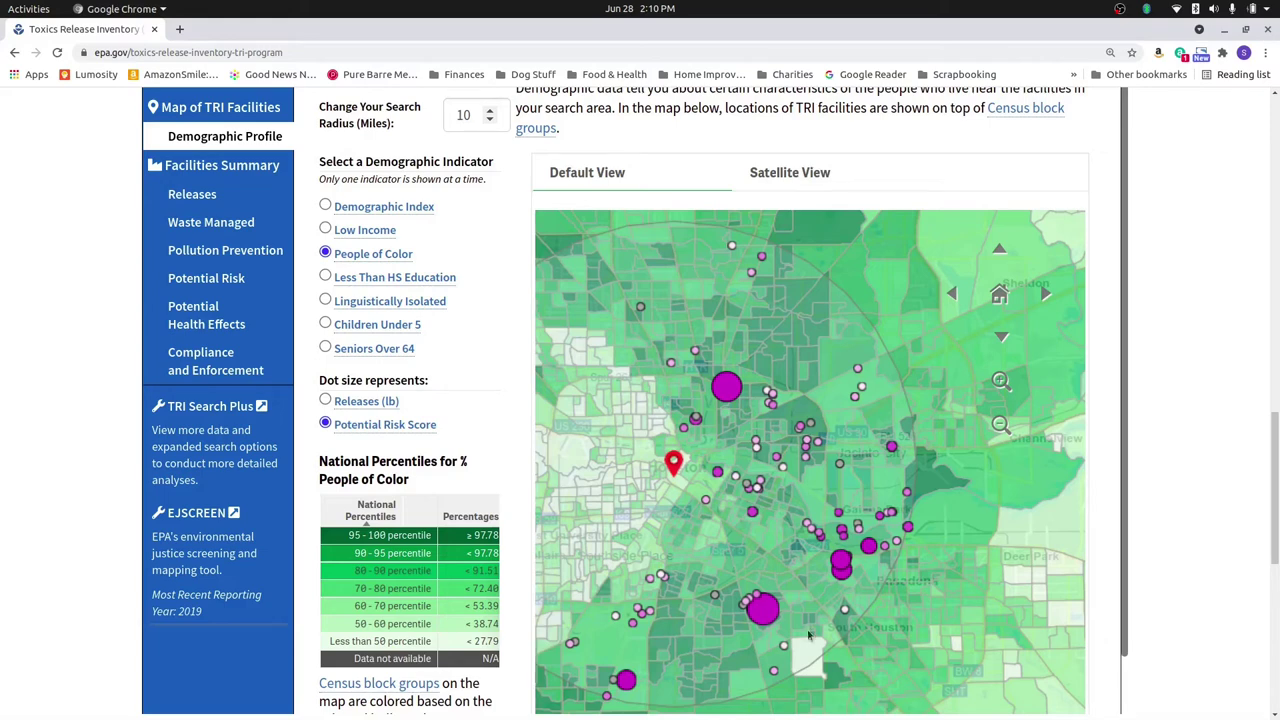
mouse_move(762, 614)
Review the Facilities Summary's print-friendly report, including the waste management trend and the top chemicals released to air, water and land
left_click(168, 170)
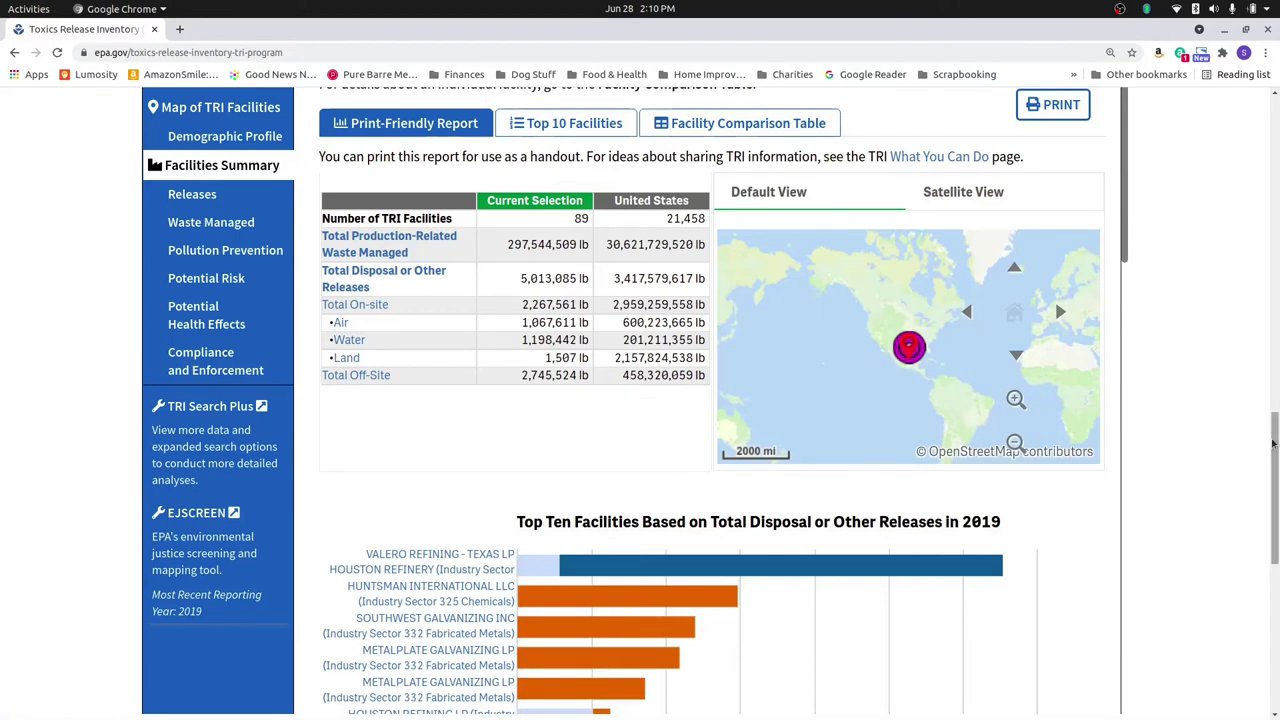
scroll(1272, 444, "up", 1)
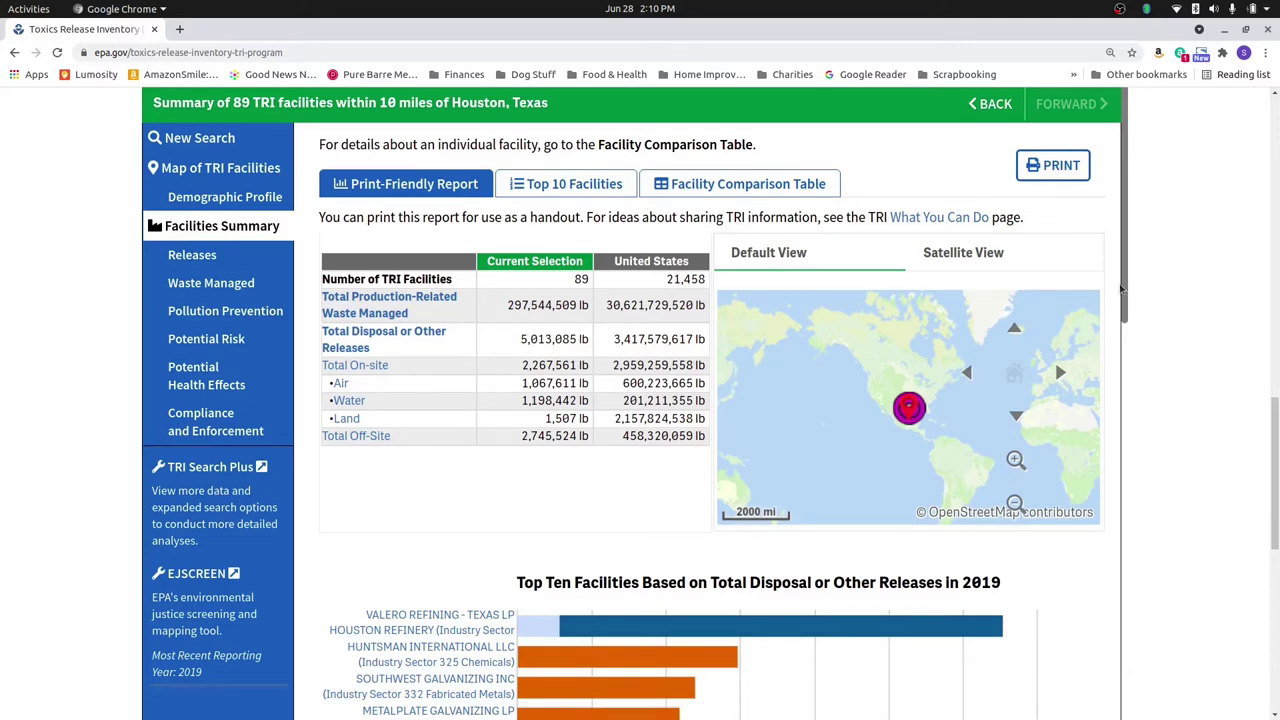
left_click_drag(1128, 305, 1220, 701)
left_click(1276, 570)
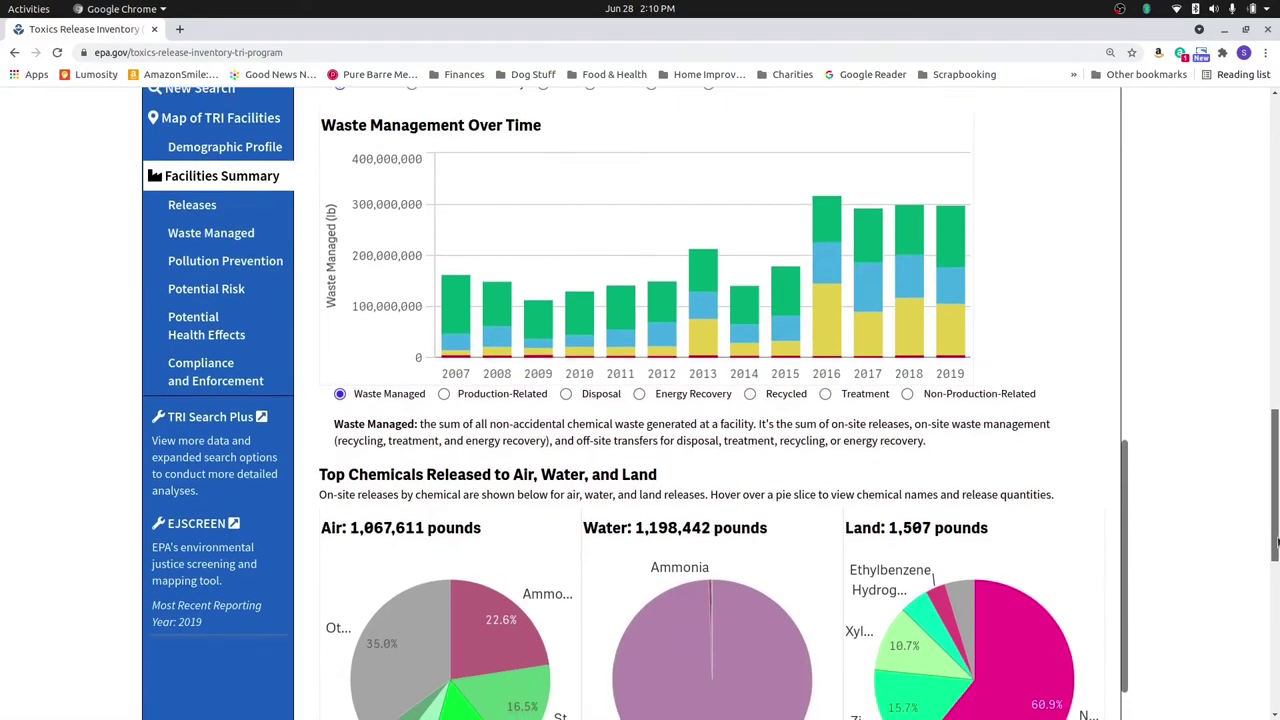
left_click_drag(1126, 534, 1128, 575)
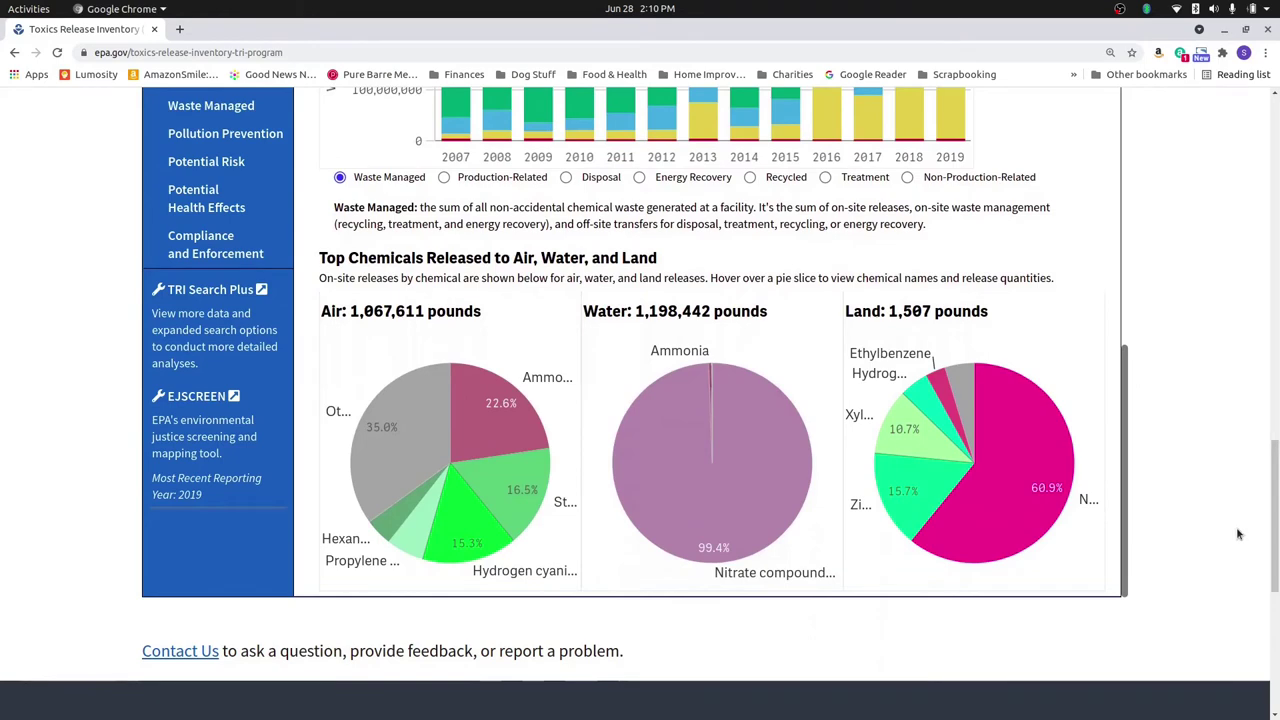
left_click_drag(1270, 527, 1270, 521)
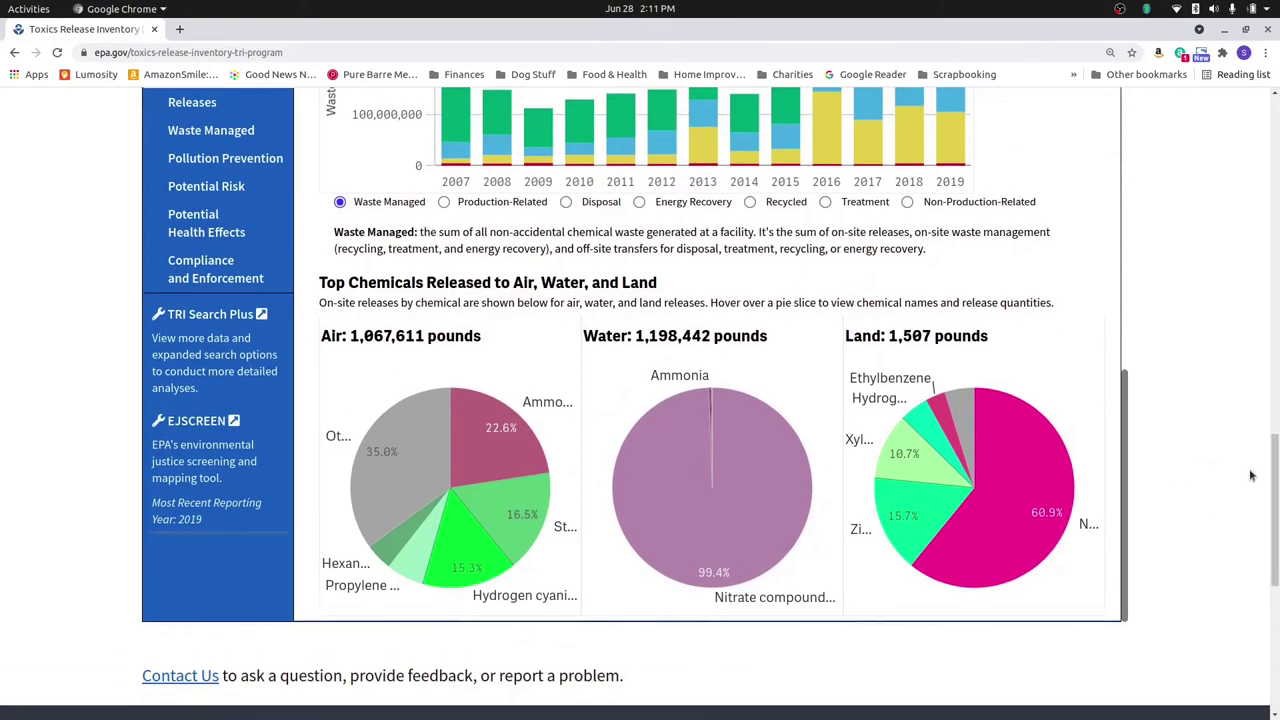
scroll(1275, 468, "up", 3)
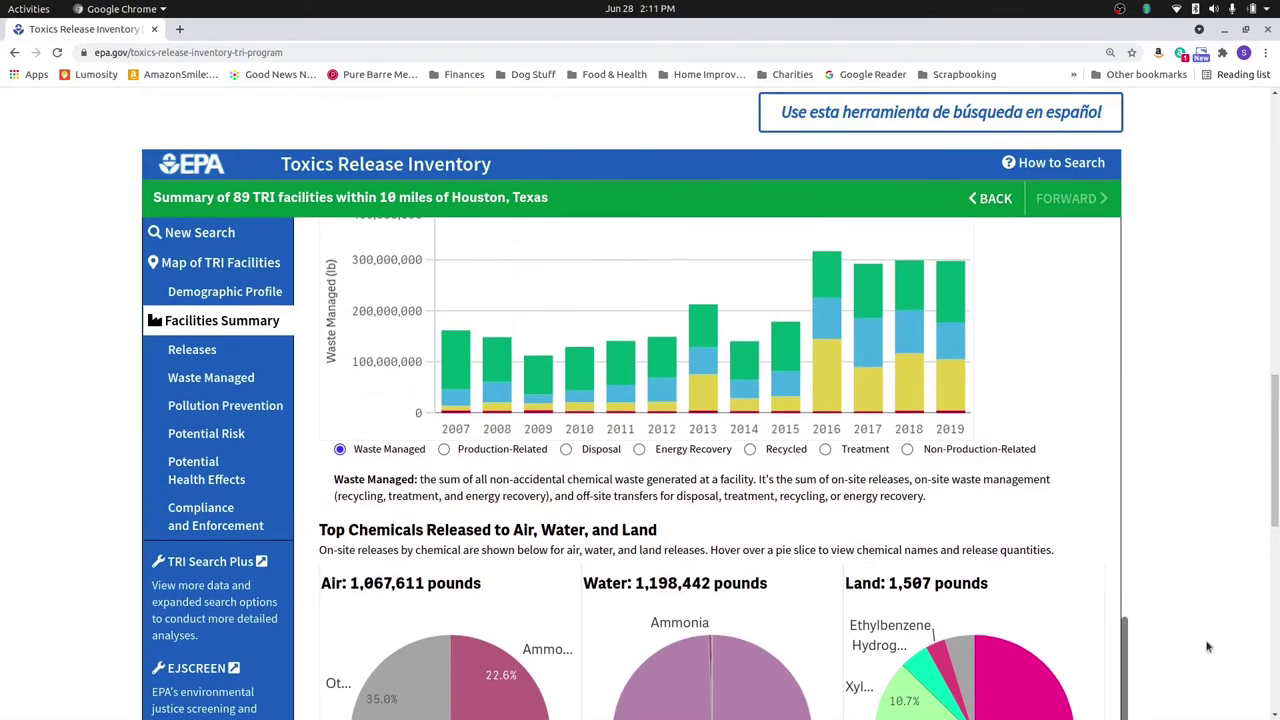
left_click_drag(1122, 632, 1034, 186)
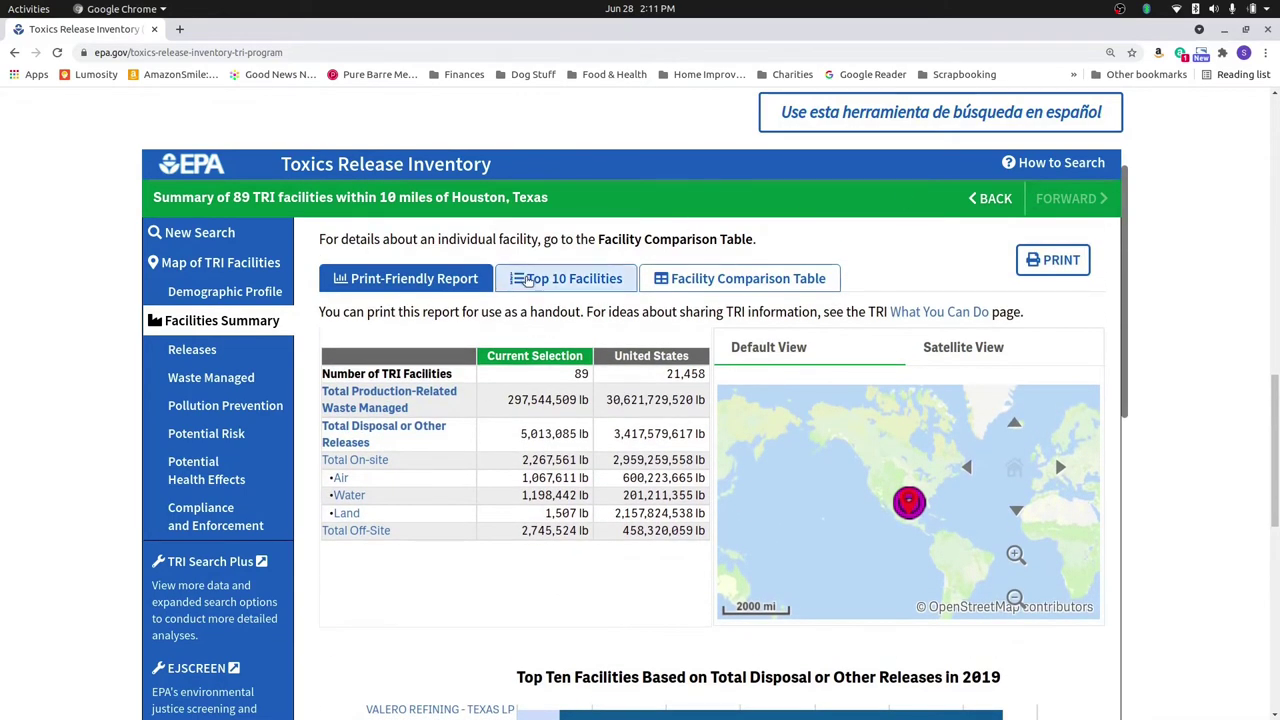
Examine the Top 10 Facilities charts for total disposal or other releases and for RSEI Score
left_click(566, 278)
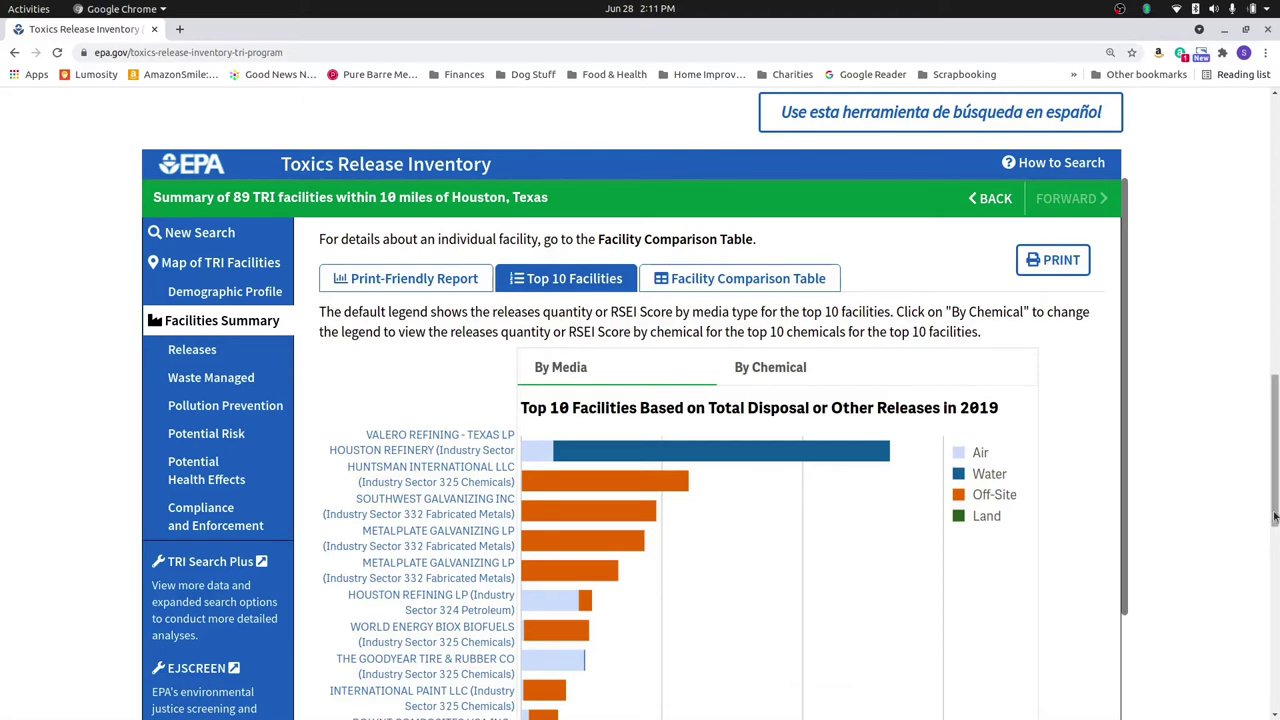
left_click_drag(1274, 516, 1274, 557)
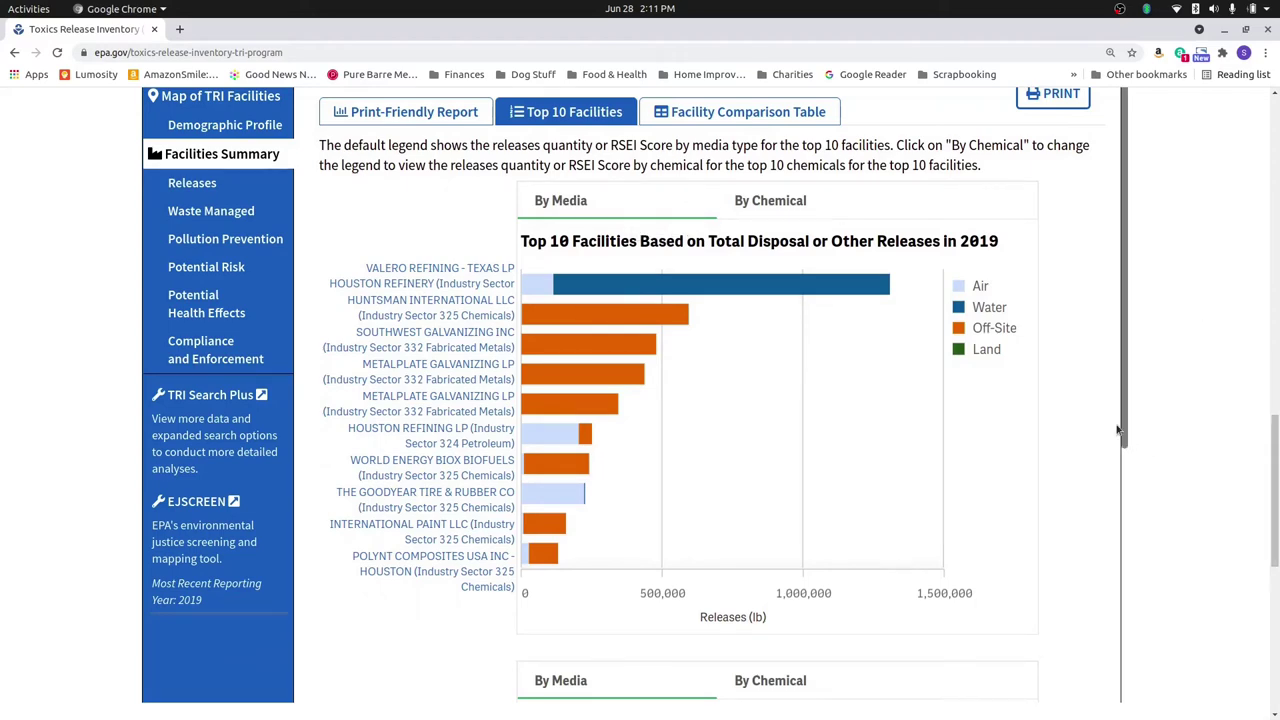
left_click_drag(1119, 430, 1151, 677)
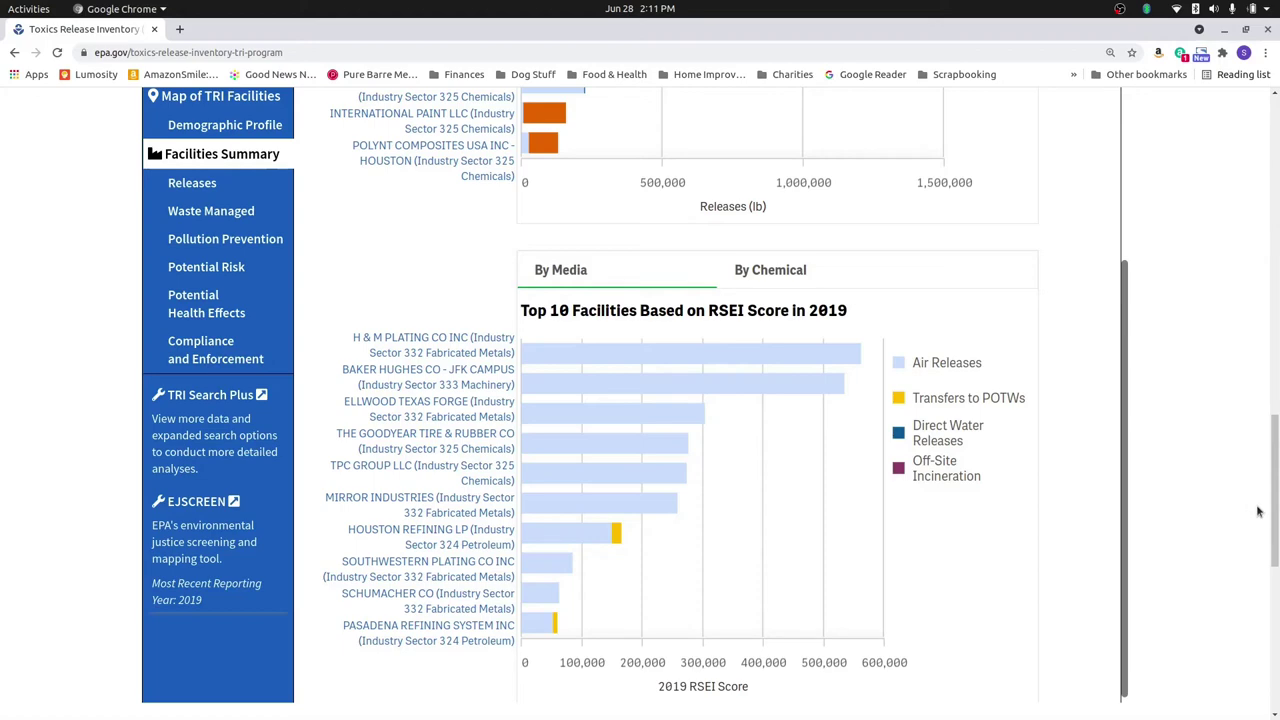
scroll(1270, 540, "down", 2)
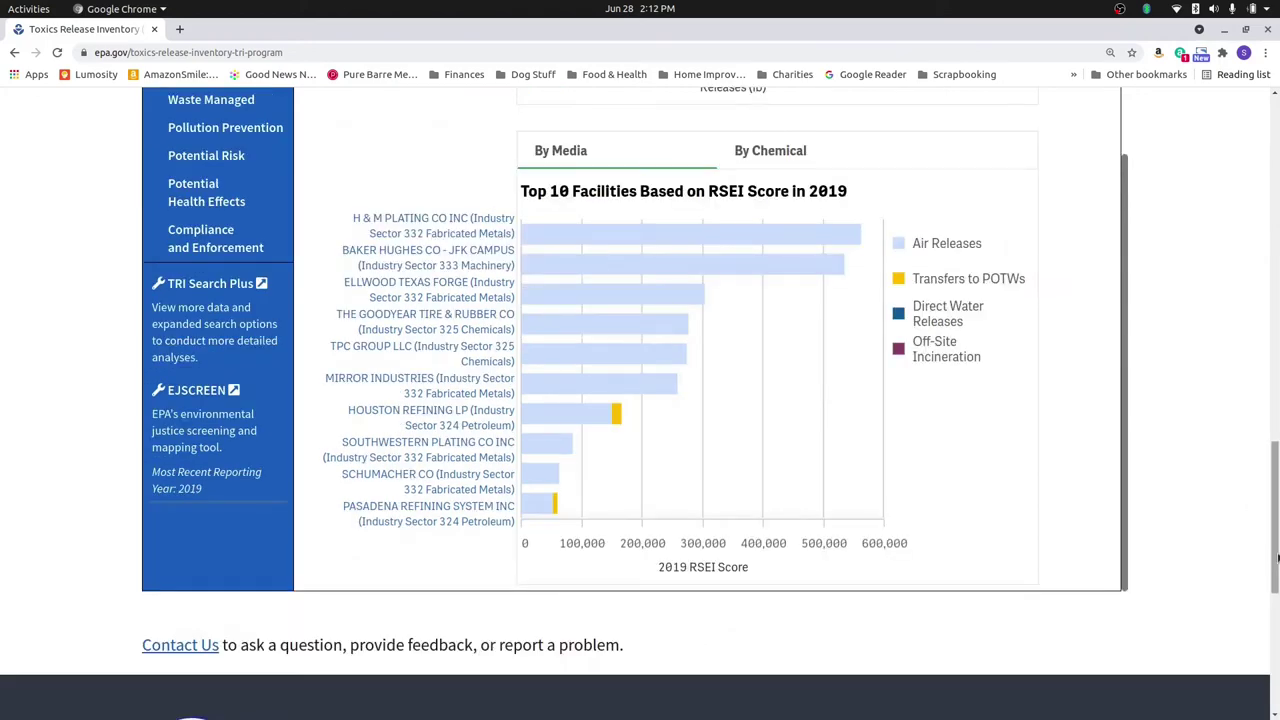
left_click_drag(1276, 558, 1258, 494)
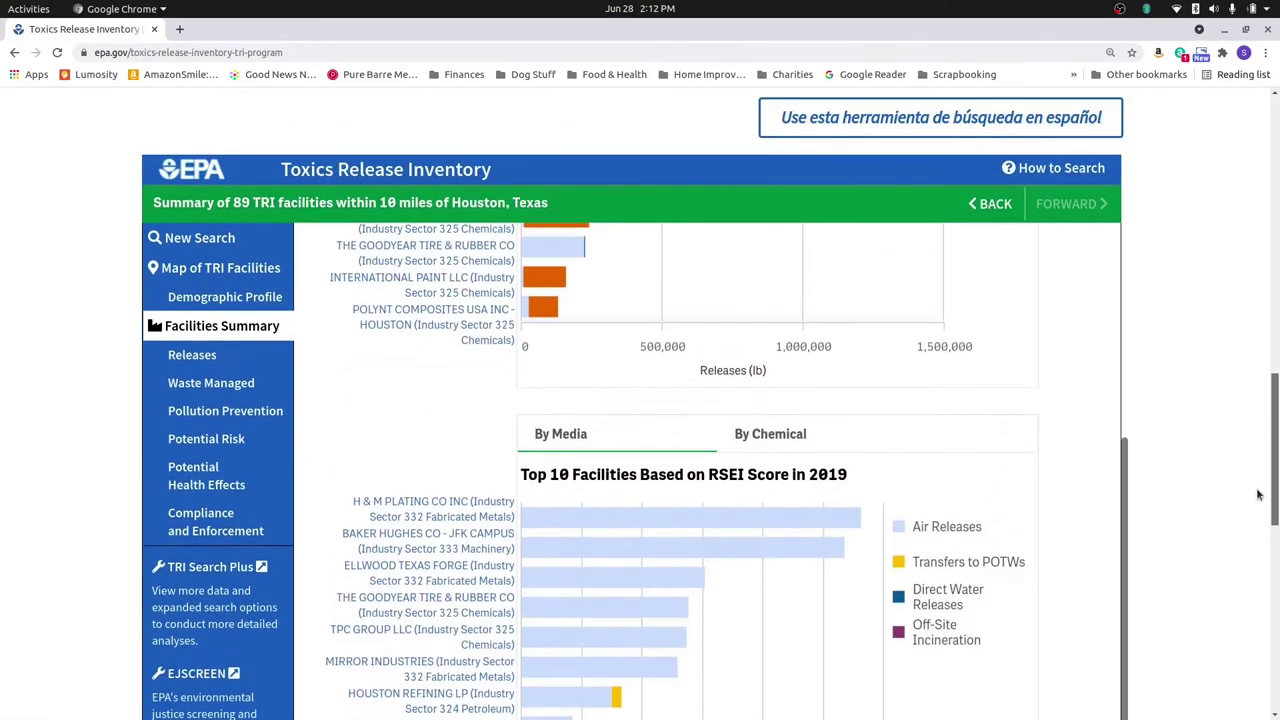
left_click_drag(1128, 503, 1092, 353)
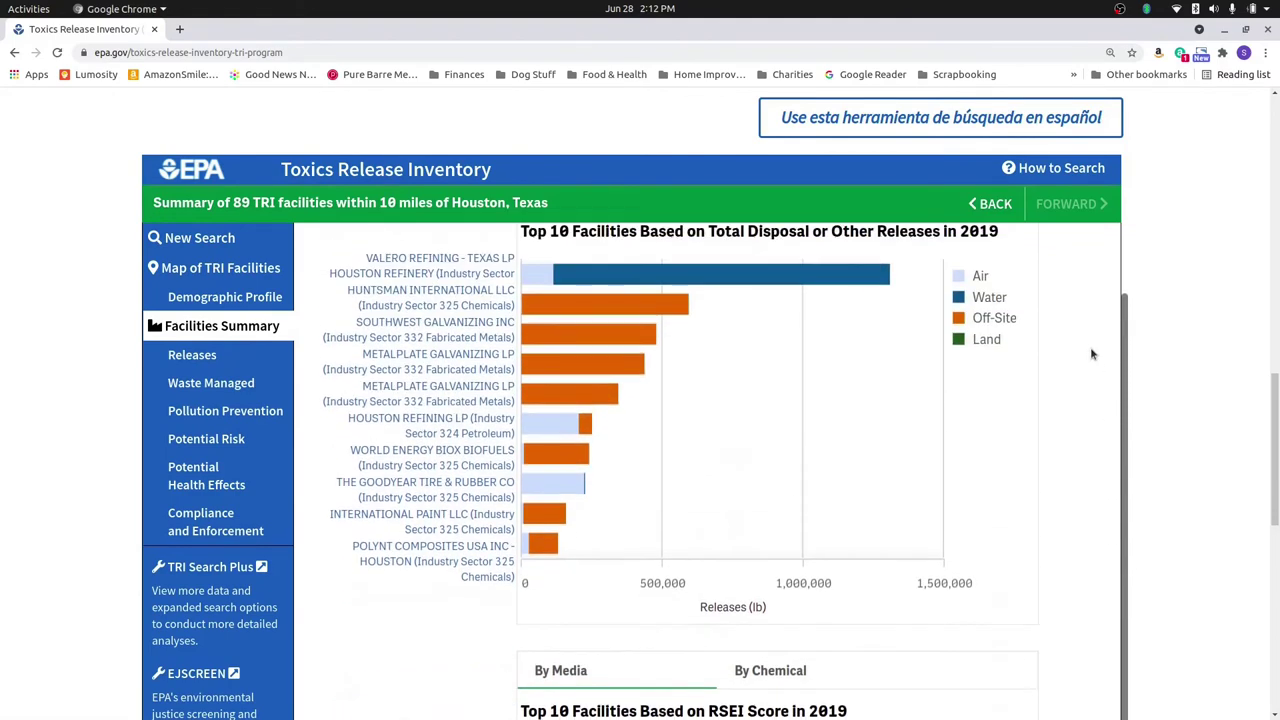
scroll(1092, 353, "up", 3)
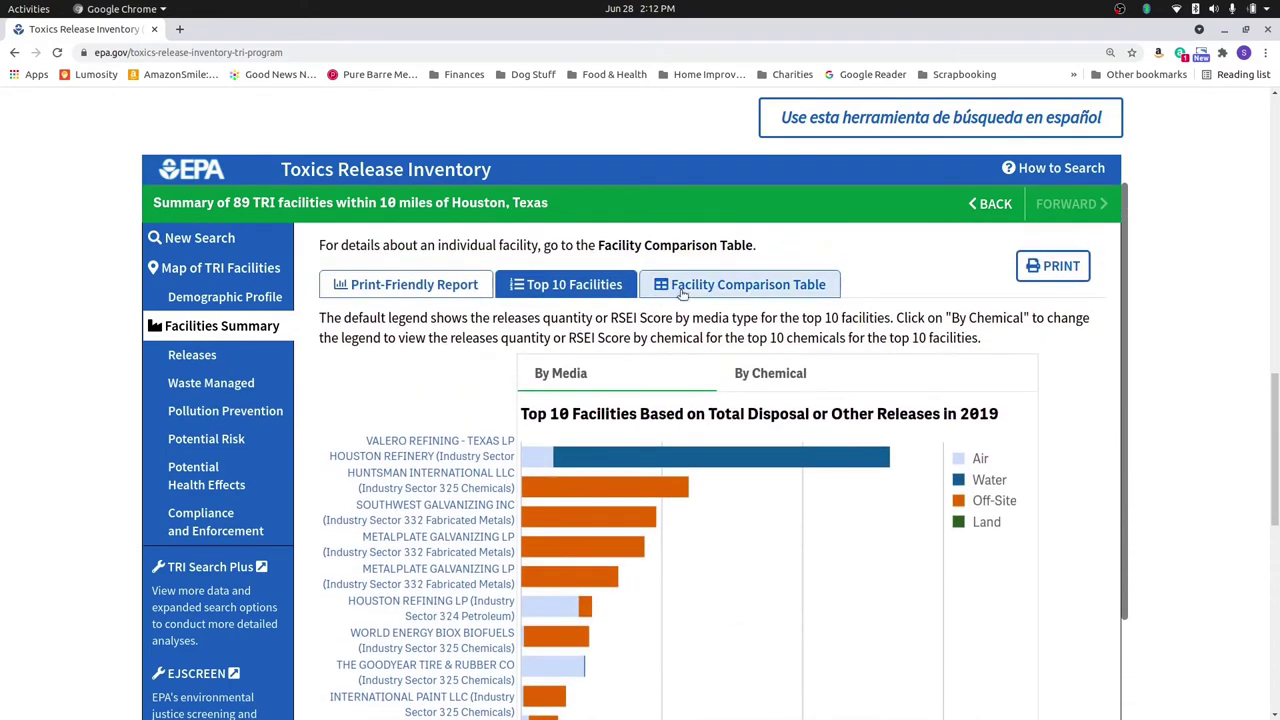
Open the Facility Comparison Table and sort it by Releases (lb)
left_click(690, 286)
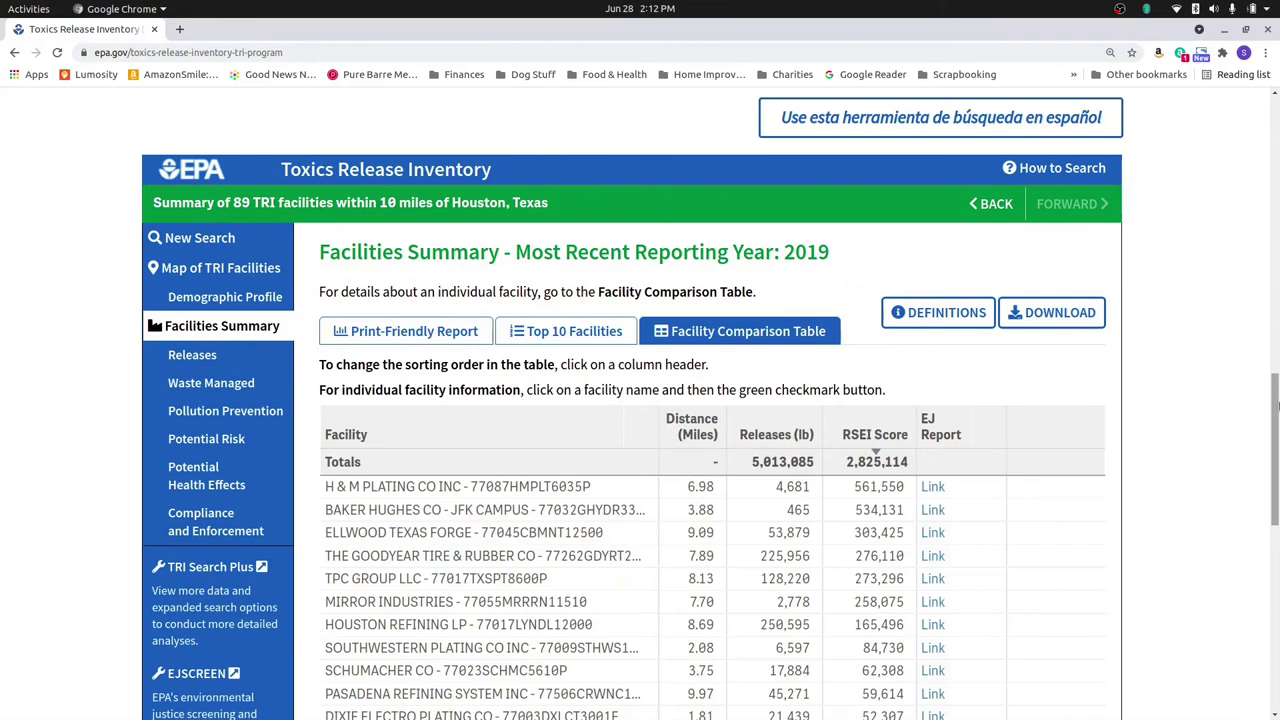
left_click_drag(1276, 404, 1277, 413)
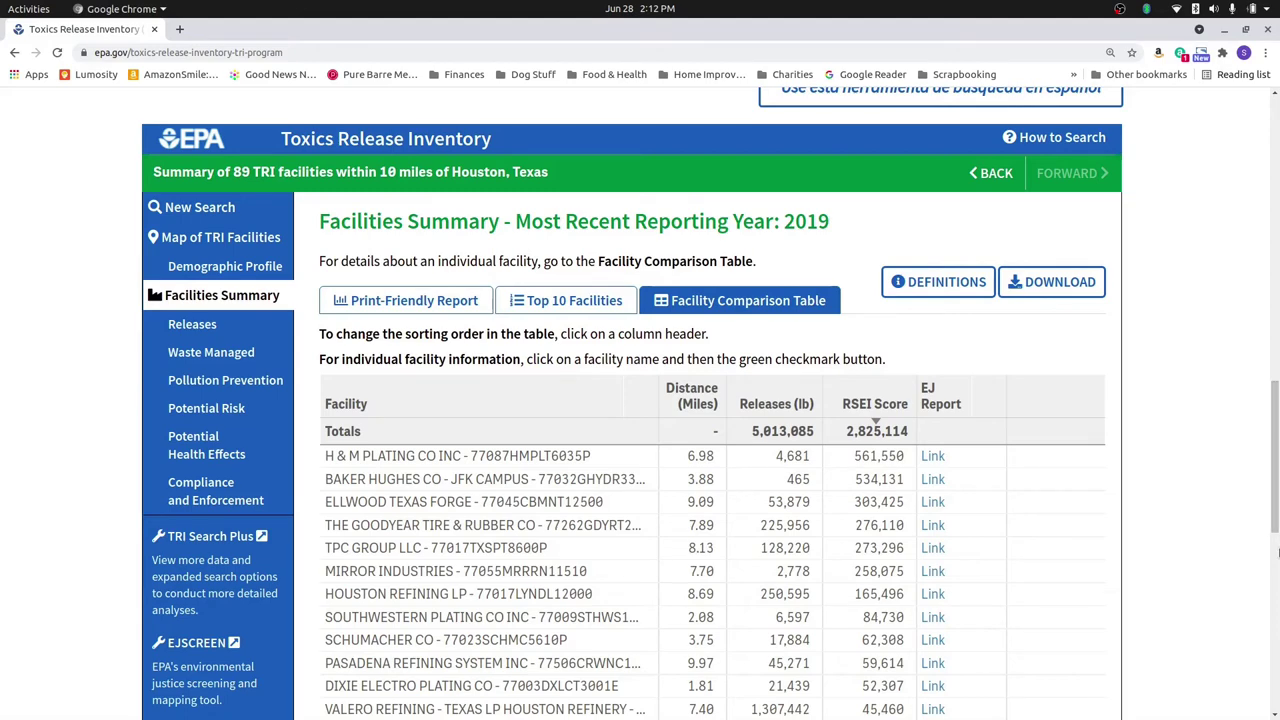
scroll(1276, 541, "down", 2)
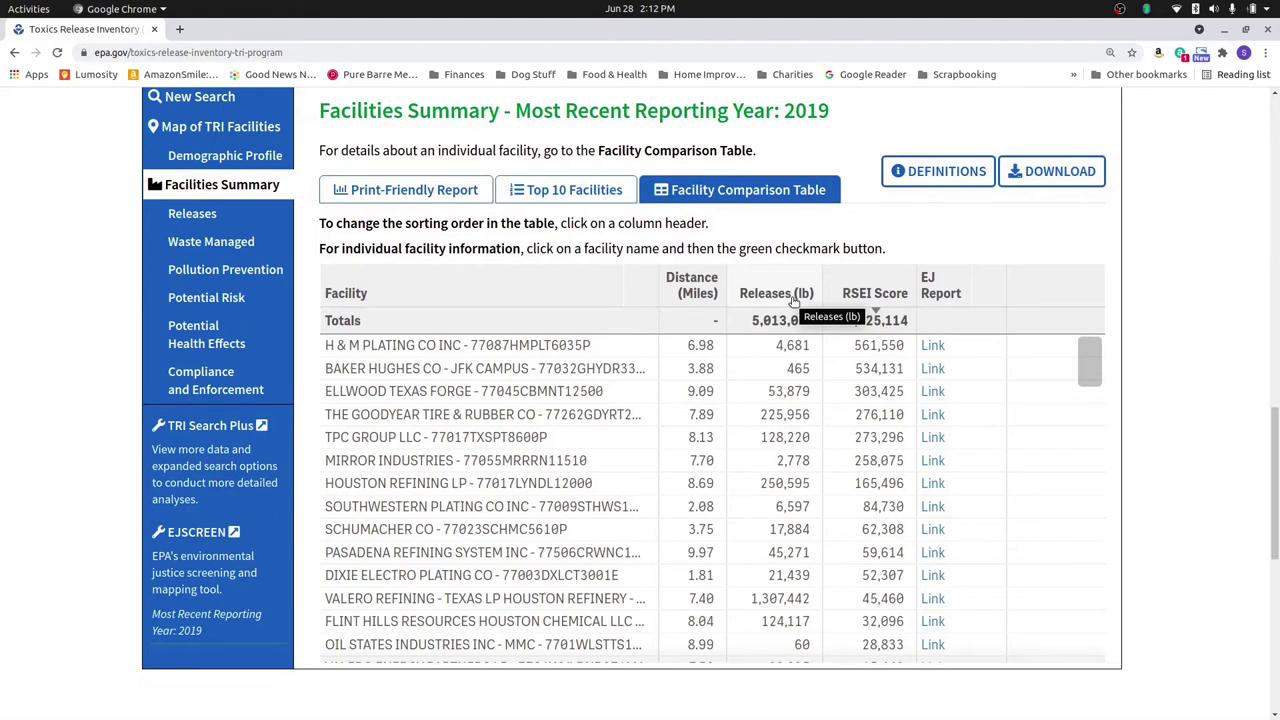
left_click(745, 290)
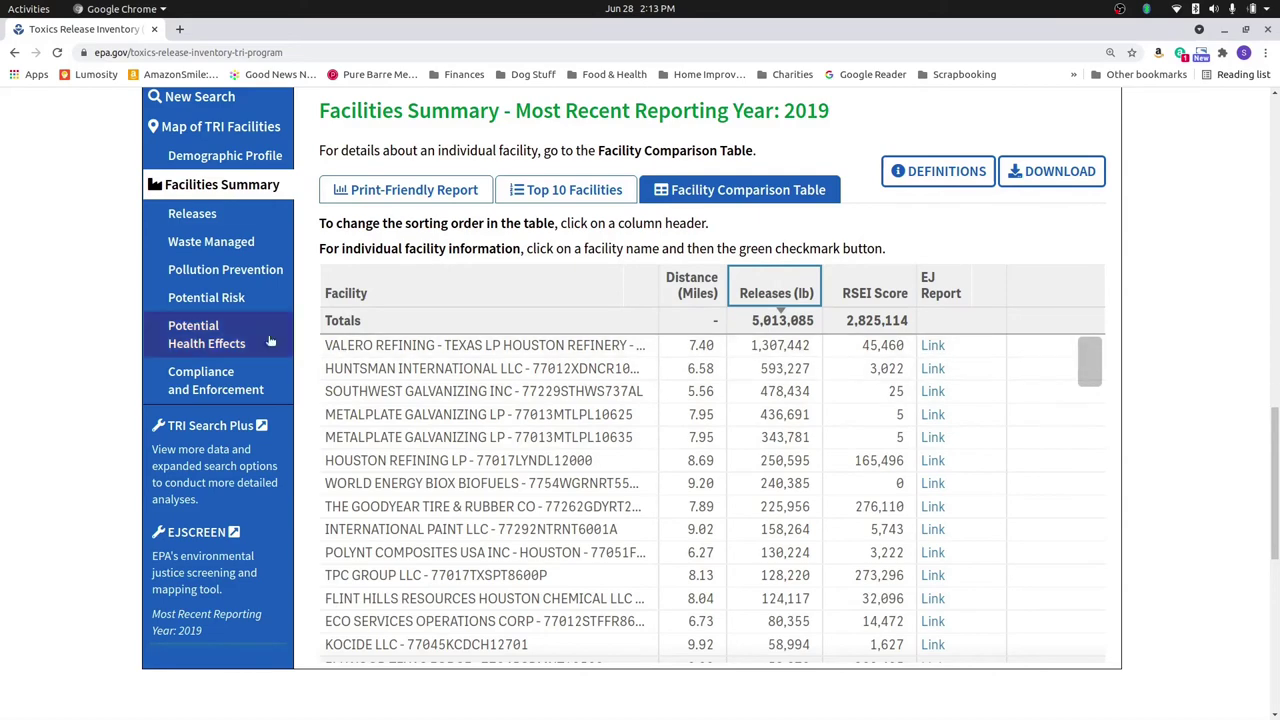
Open the Potential Risk page and view the charts comparing total releases with RSEI Score by chemical
left_click(232, 300)
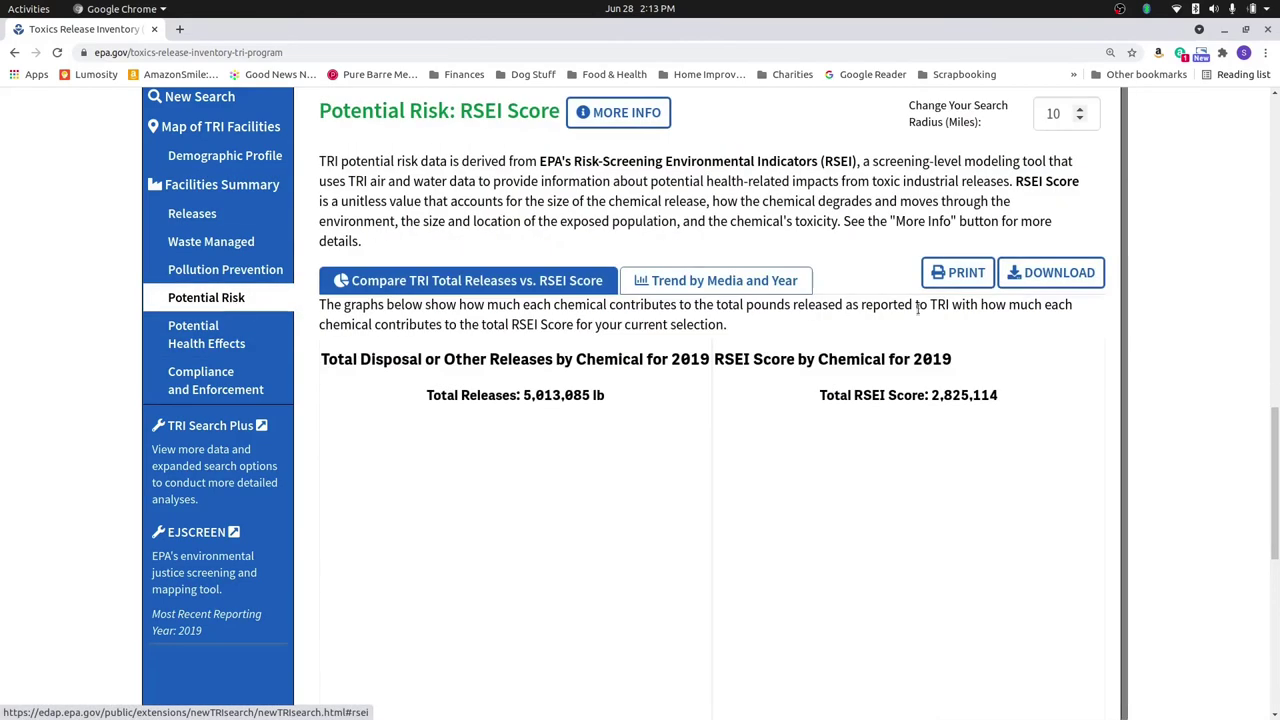
scroll(1274, 414, "down", 1)
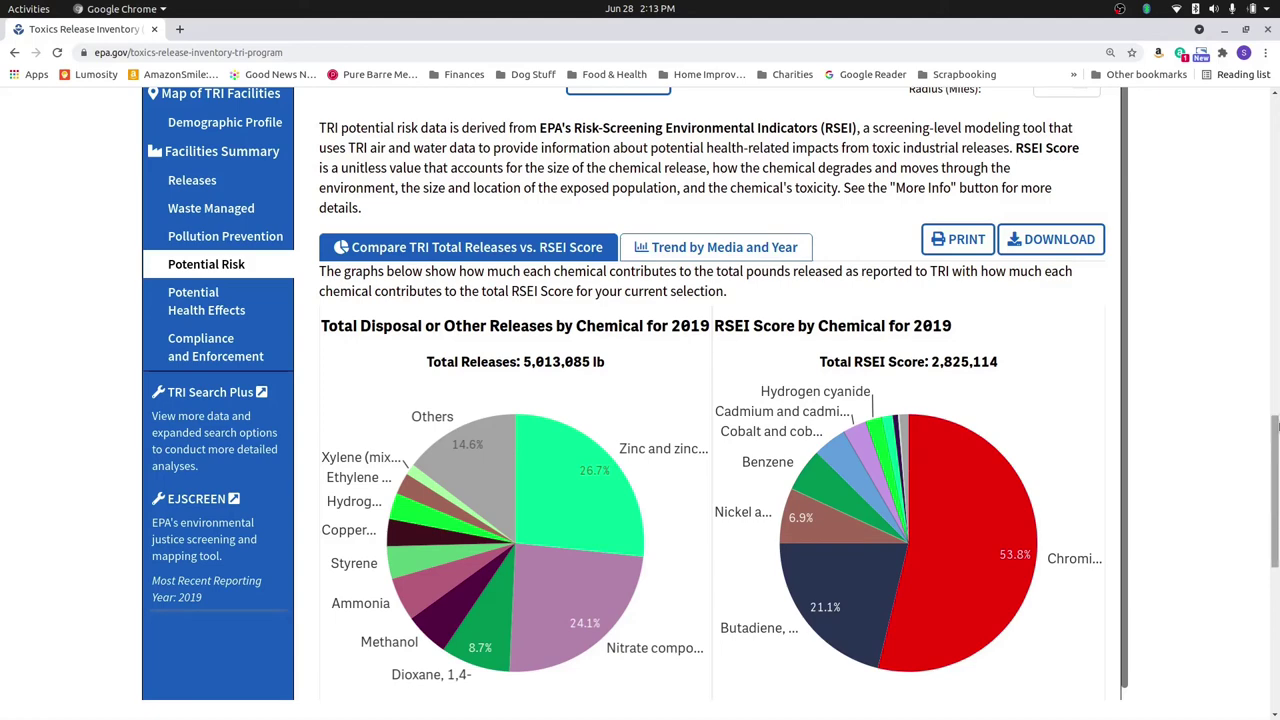
Inspect the zinc compounds slice of the total releases chart and the chromium compounds slice of the RSEI Score chart
scroll(1273, 430, "down", 1)
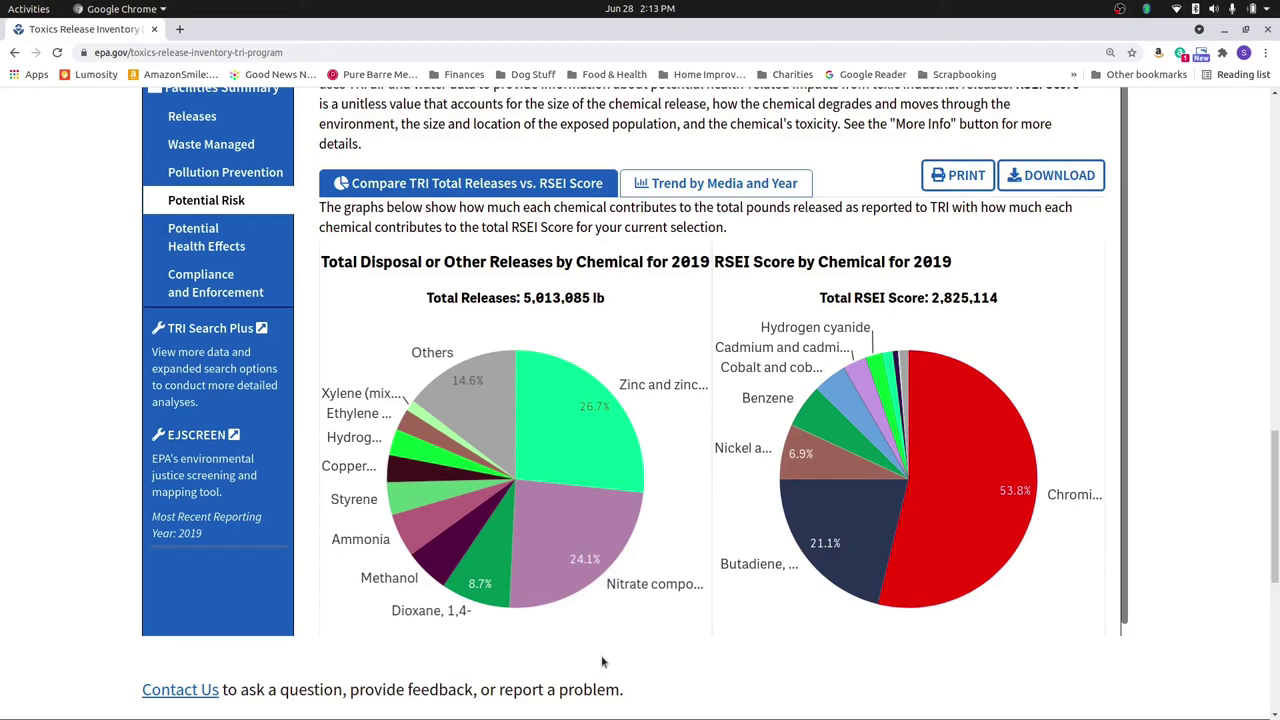
mouse_move(597, 444)
mouse_move(987, 479)
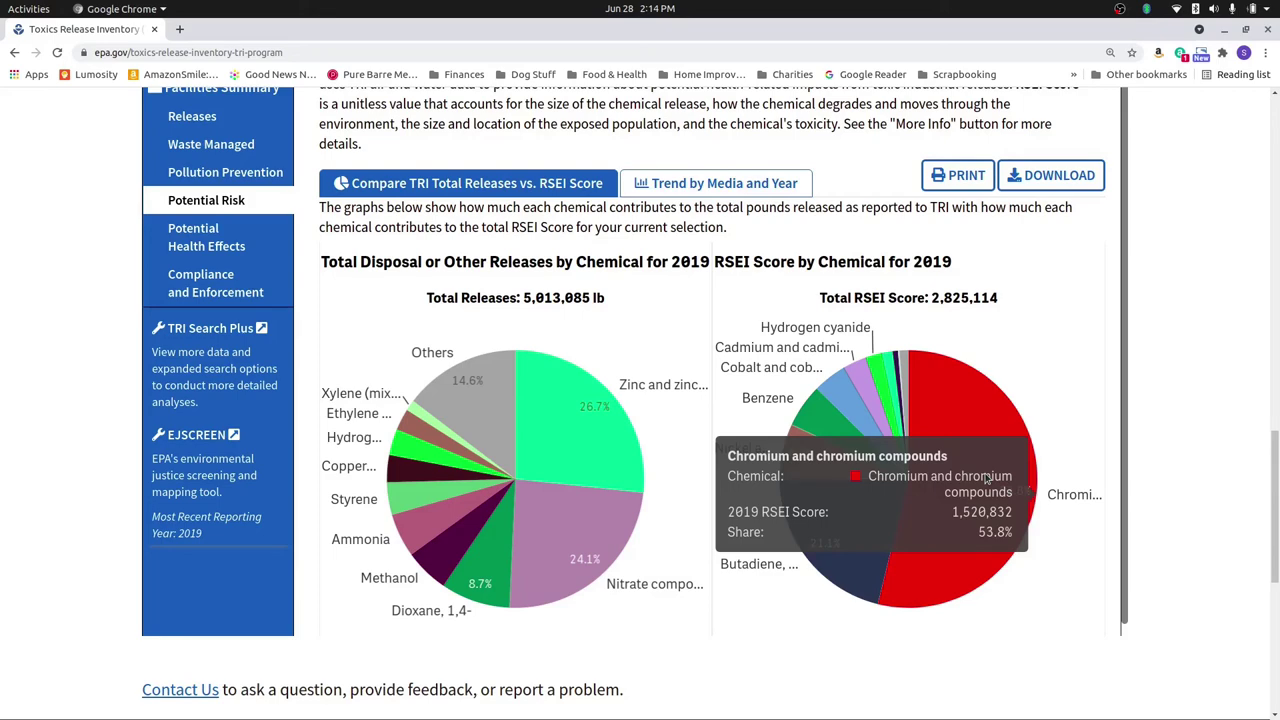
Show the Potential Risk trend by media and year and examine the RSEI Score Over Time graph
left_click(778, 183)
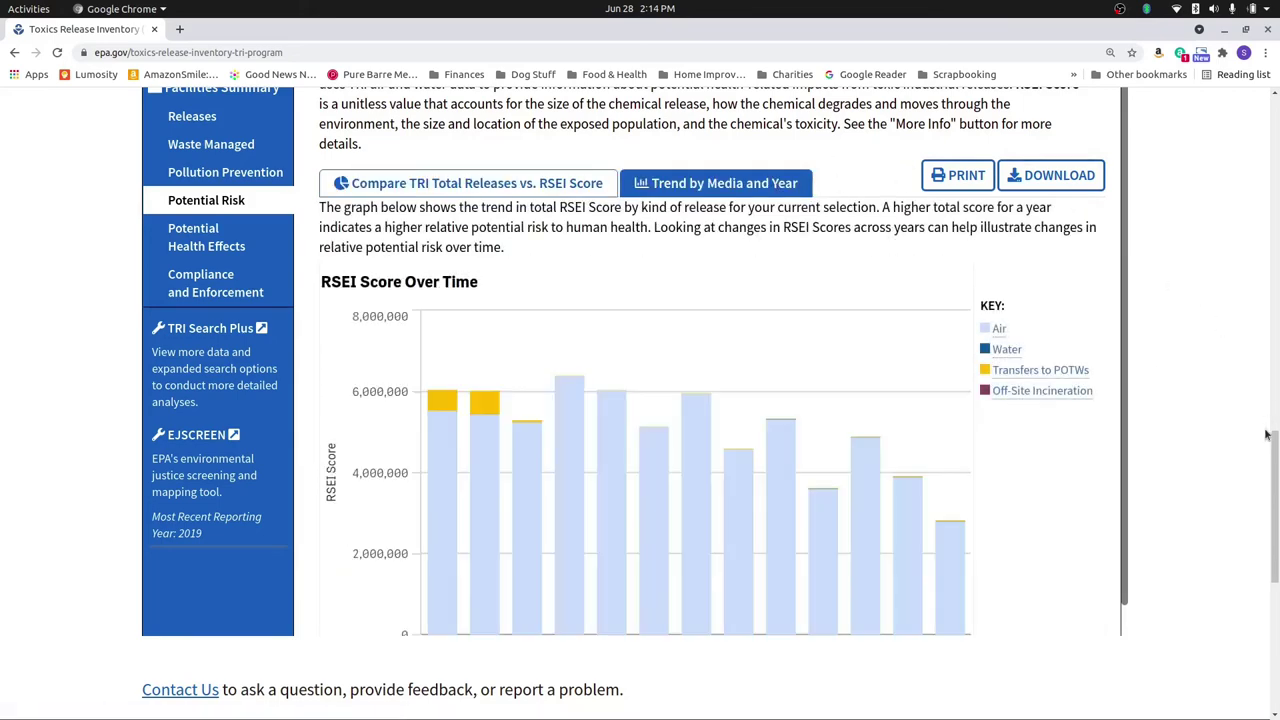
left_click_drag(1276, 448, 1276, 450)
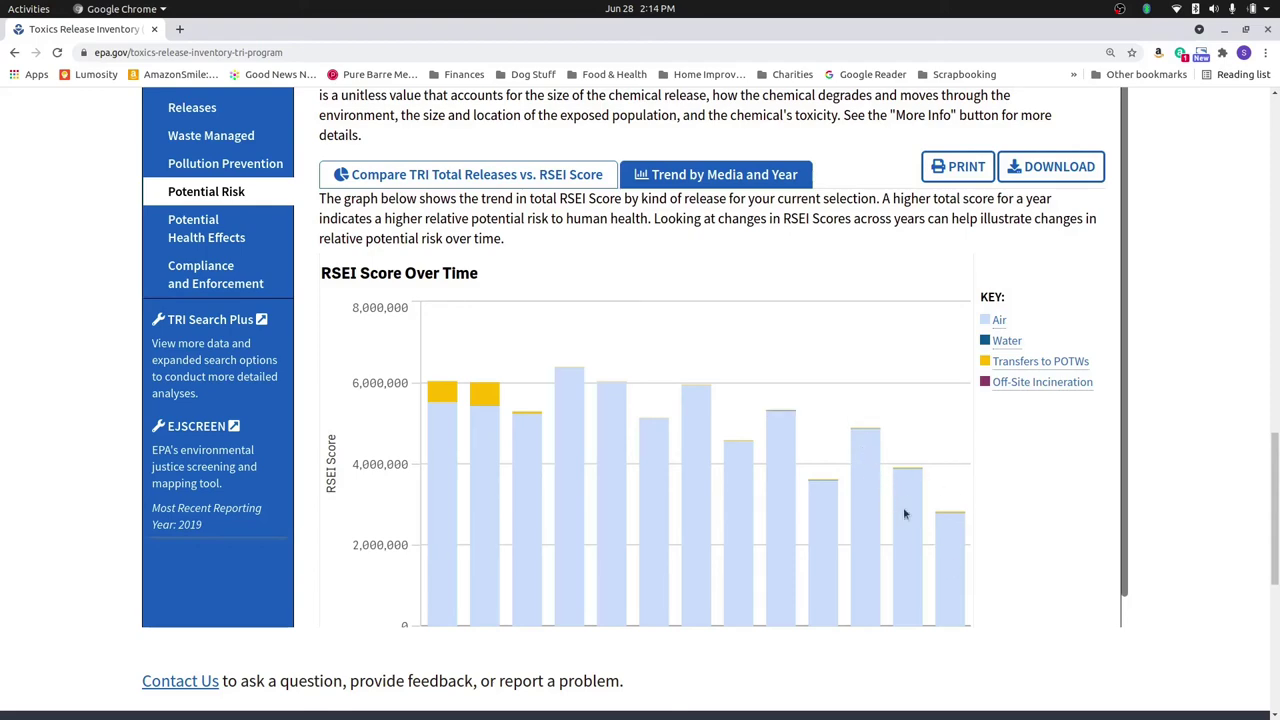
left_click_drag(1275, 522, 1275, 492)
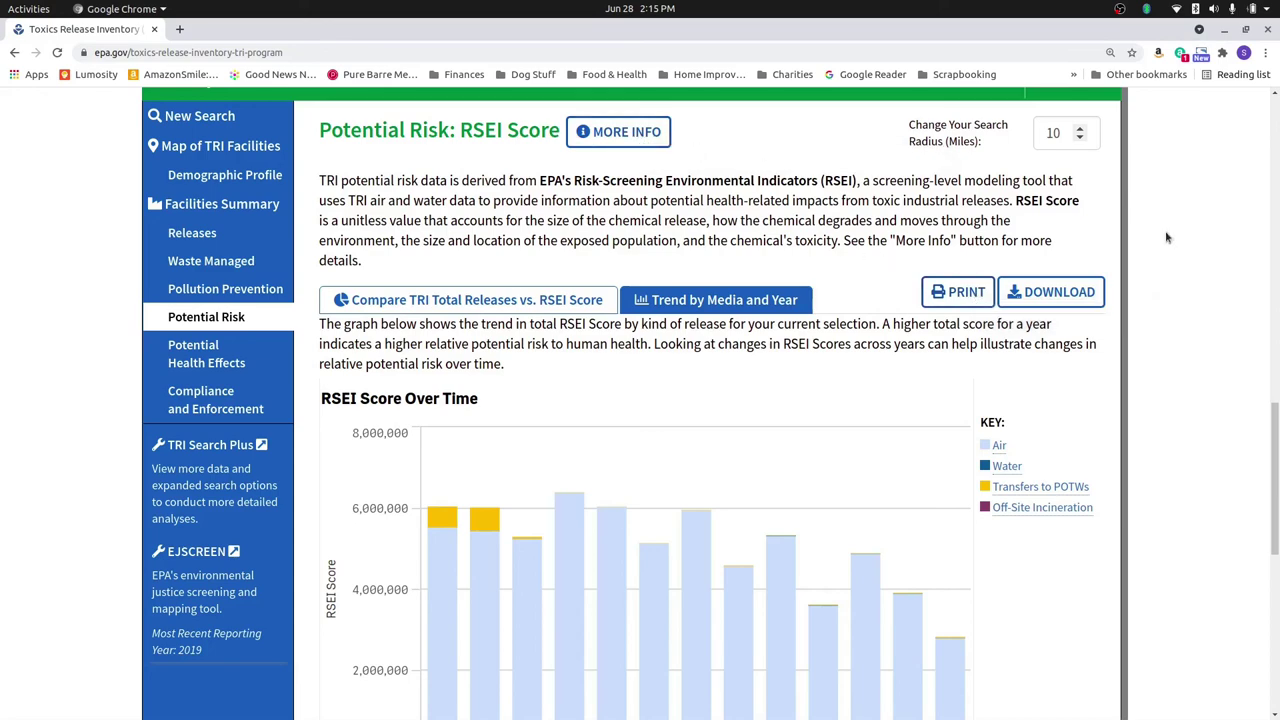
scroll(1275, 405, "up", 3)
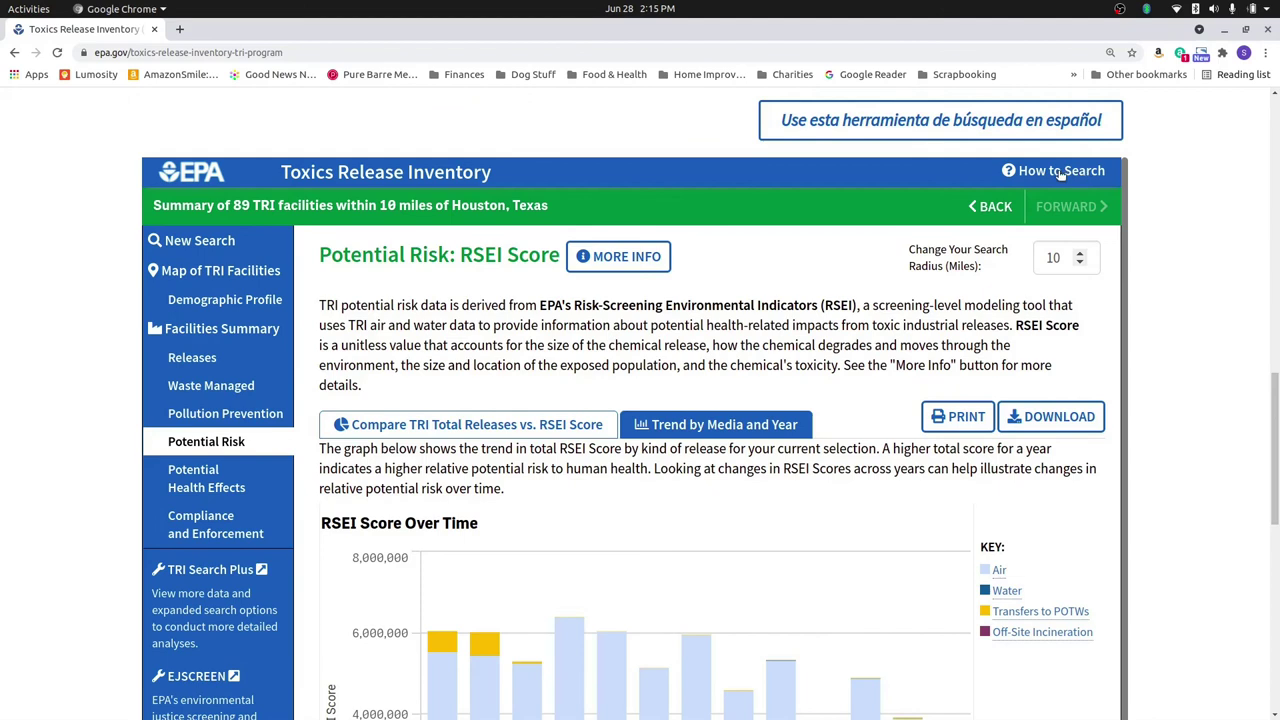